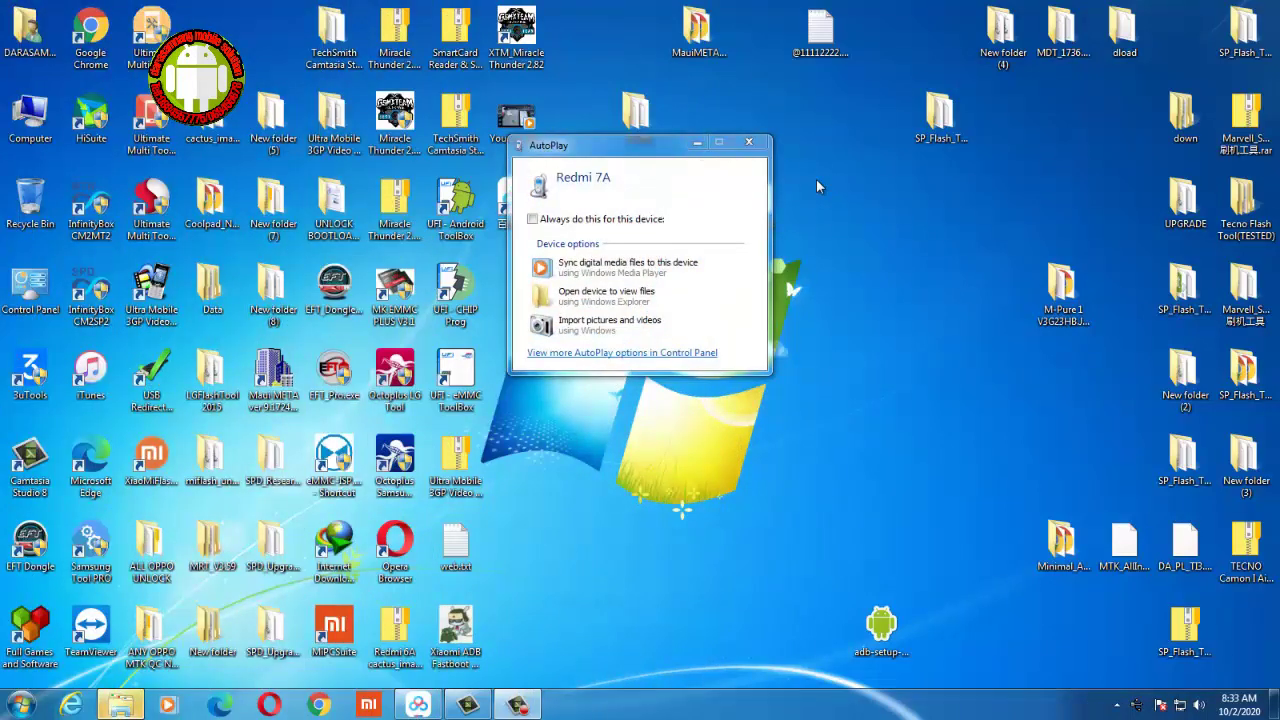
# Step: Dismiss the Redmi 7A AutoPlay prompt and launch the Ultimate Multi Tool QcFire module from its desktop shortcut
pyautogui.click(748, 141)
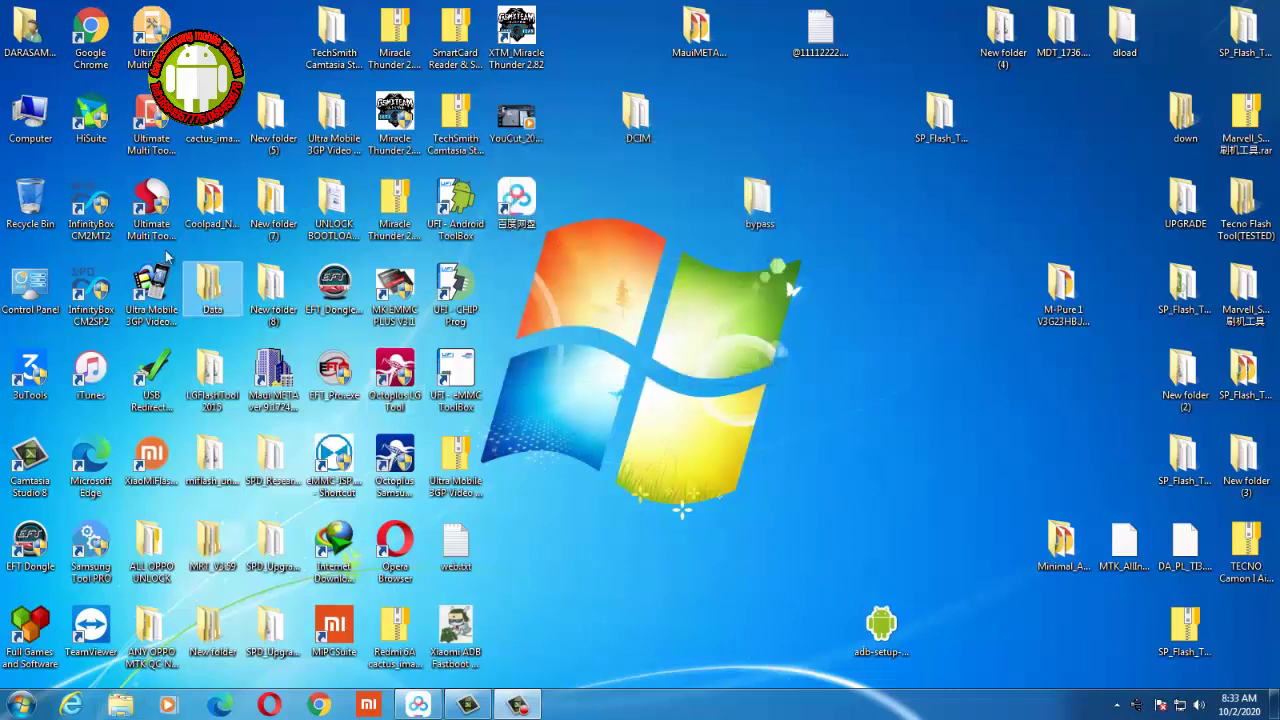
pyautogui.doubleClick(148, 190)
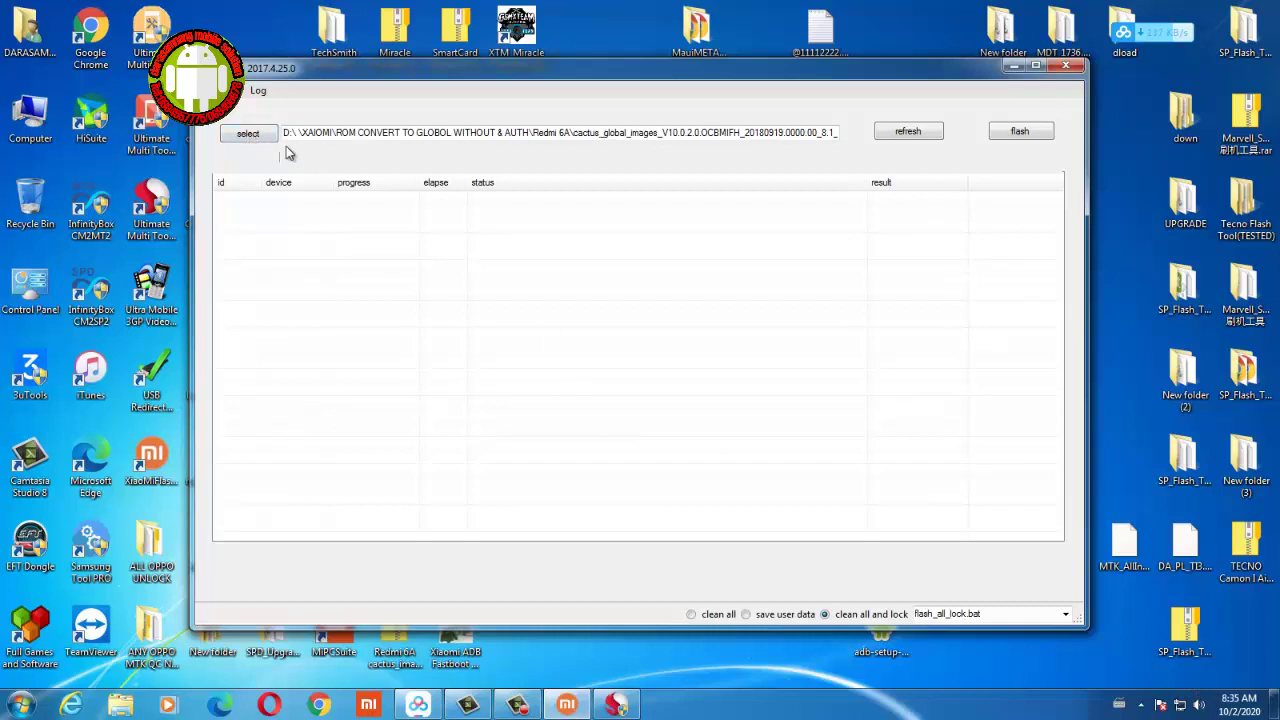
# Step: Start browsing for the firmware software path in the XiaoMi flash tool and expand Computer in the folder tree
pyautogui.click(250, 134)
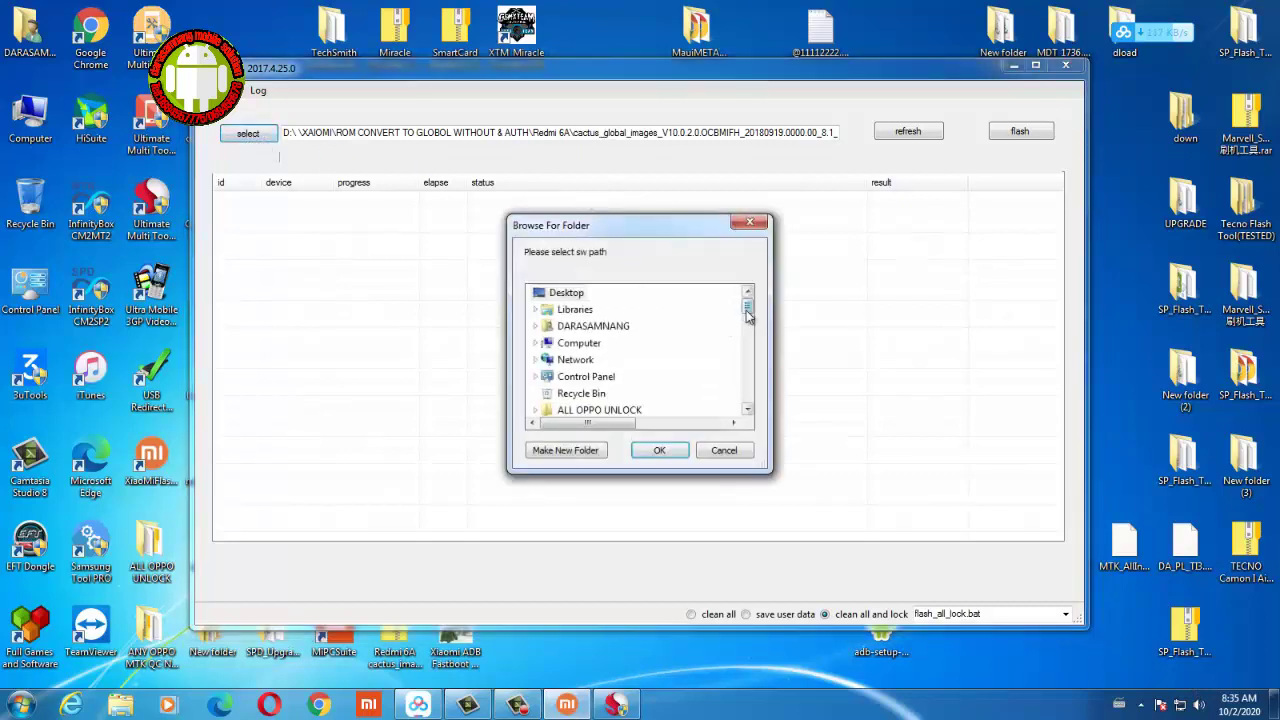
pyautogui.moveTo(748, 310); pyautogui.dragTo(760, 340)
pyautogui.scroll(1, 760, 332)
pyautogui.scroll(-8, 759, 340)
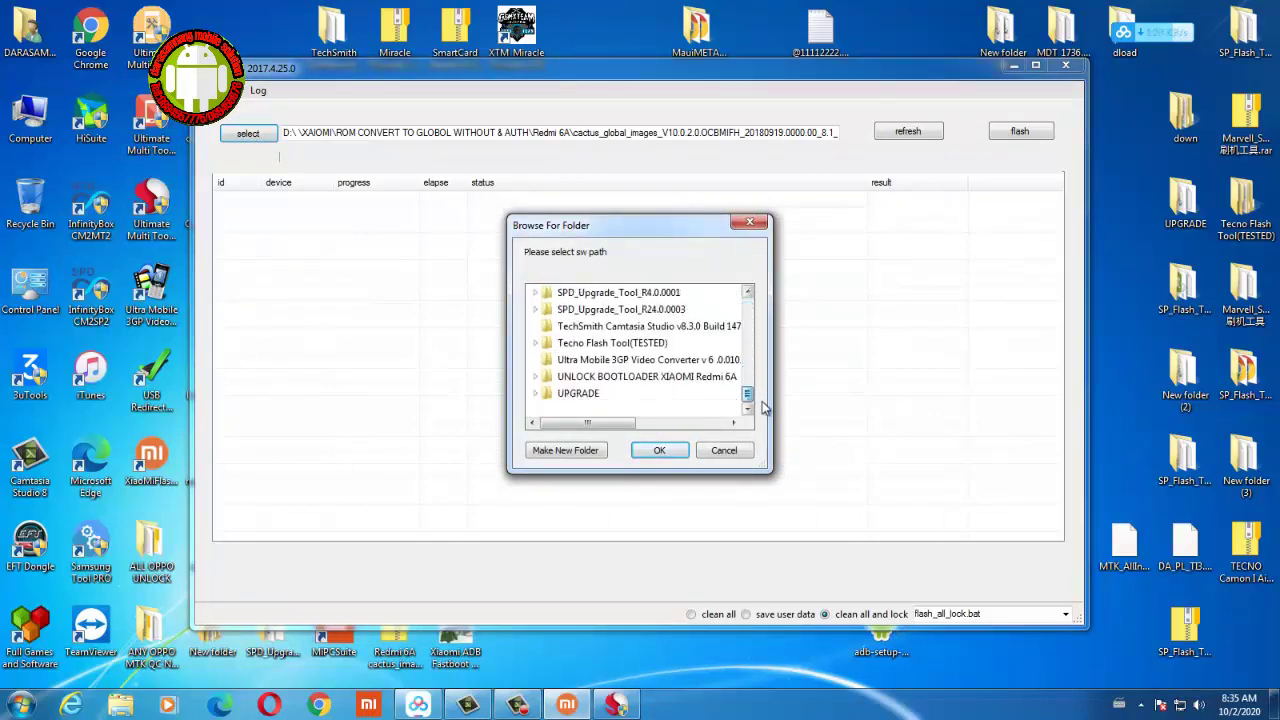
pyautogui.scroll(10, 760, 372)
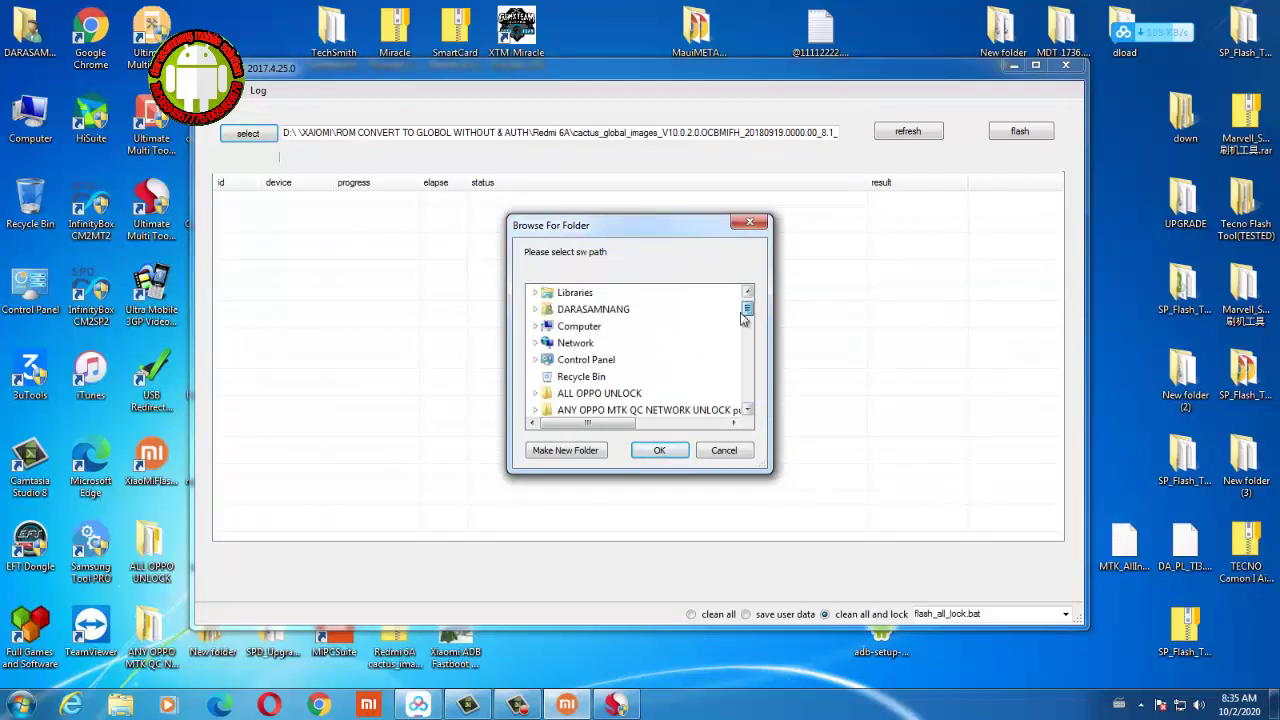
pyautogui.click(536, 327)
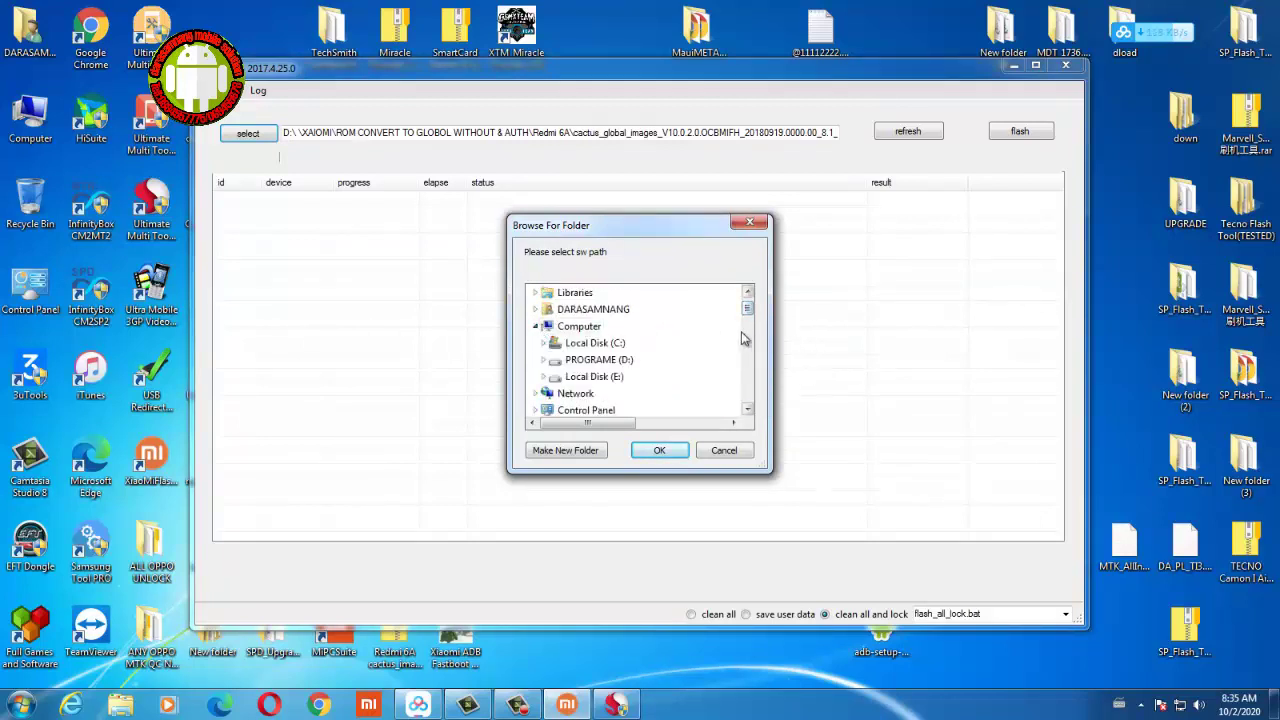
pyautogui.moveTo(748, 313); pyautogui.dragTo(748, 308)
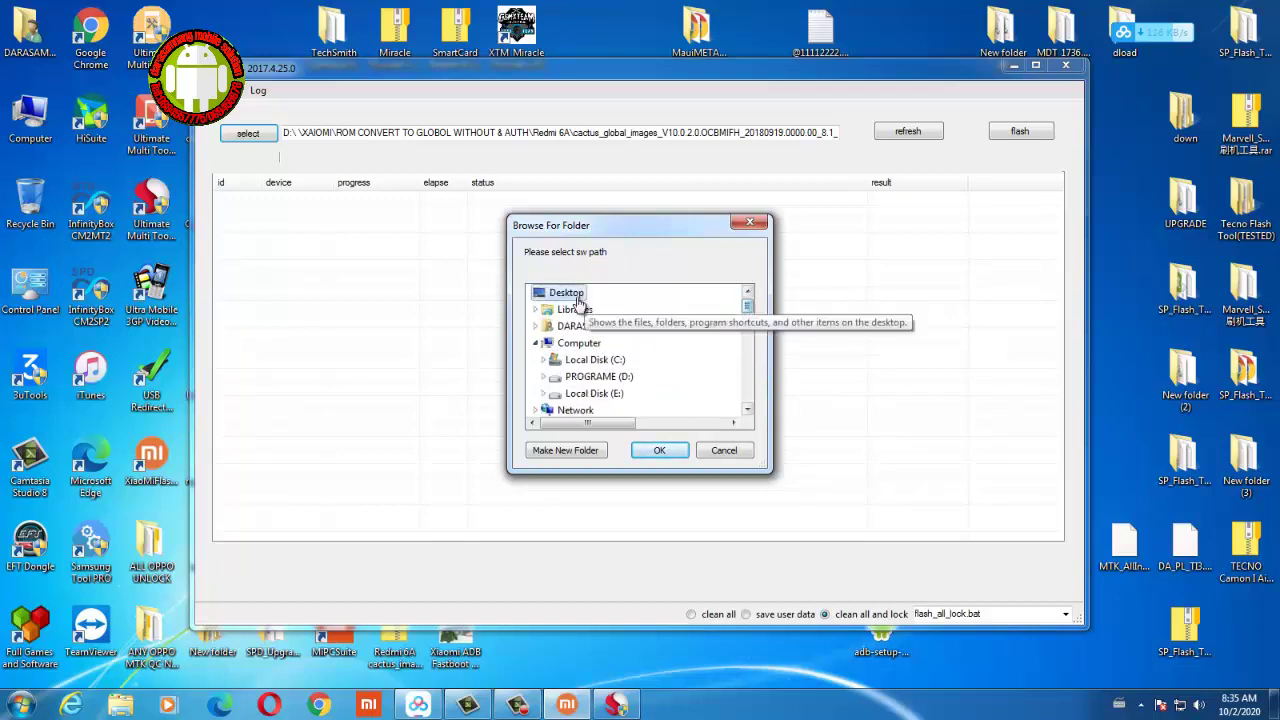
# Step: Look through the desktop folders in the folder tree for the Redmi 7A firmware
pyautogui.click(536, 344)
pyautogui.scroll(-5, 630, 428)
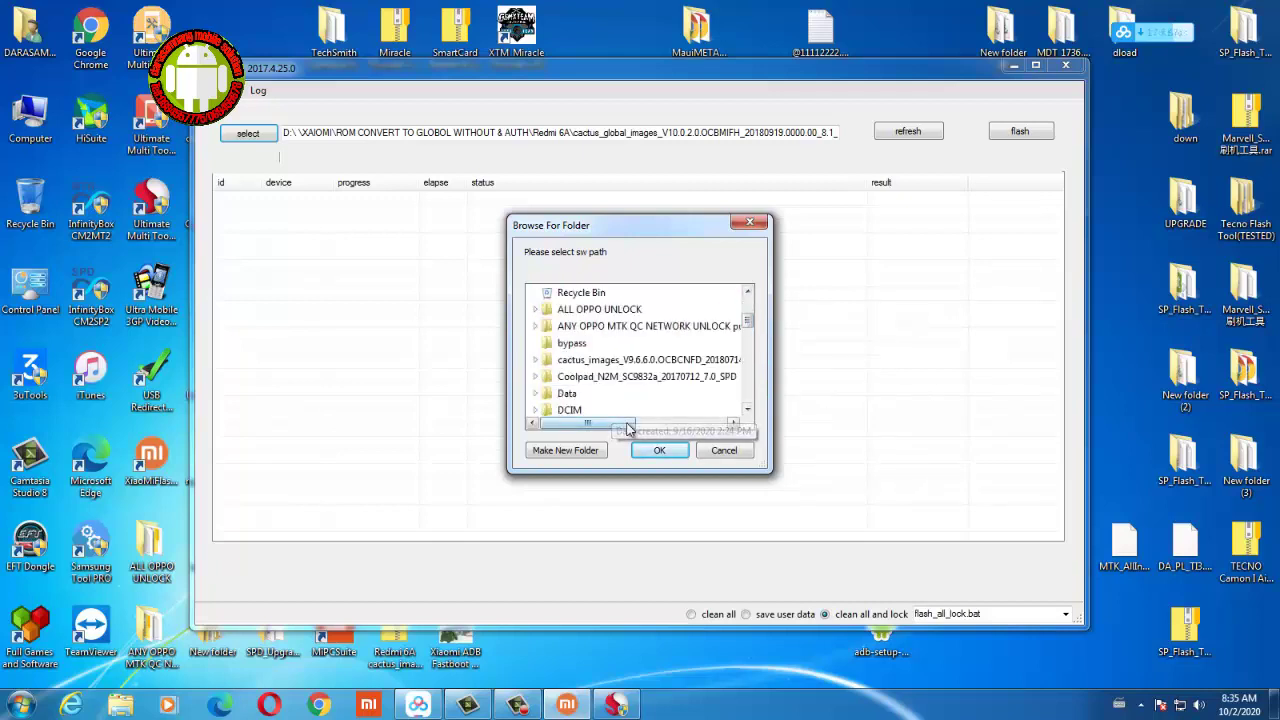
pyautogui.scroll(-2, 630, 428)
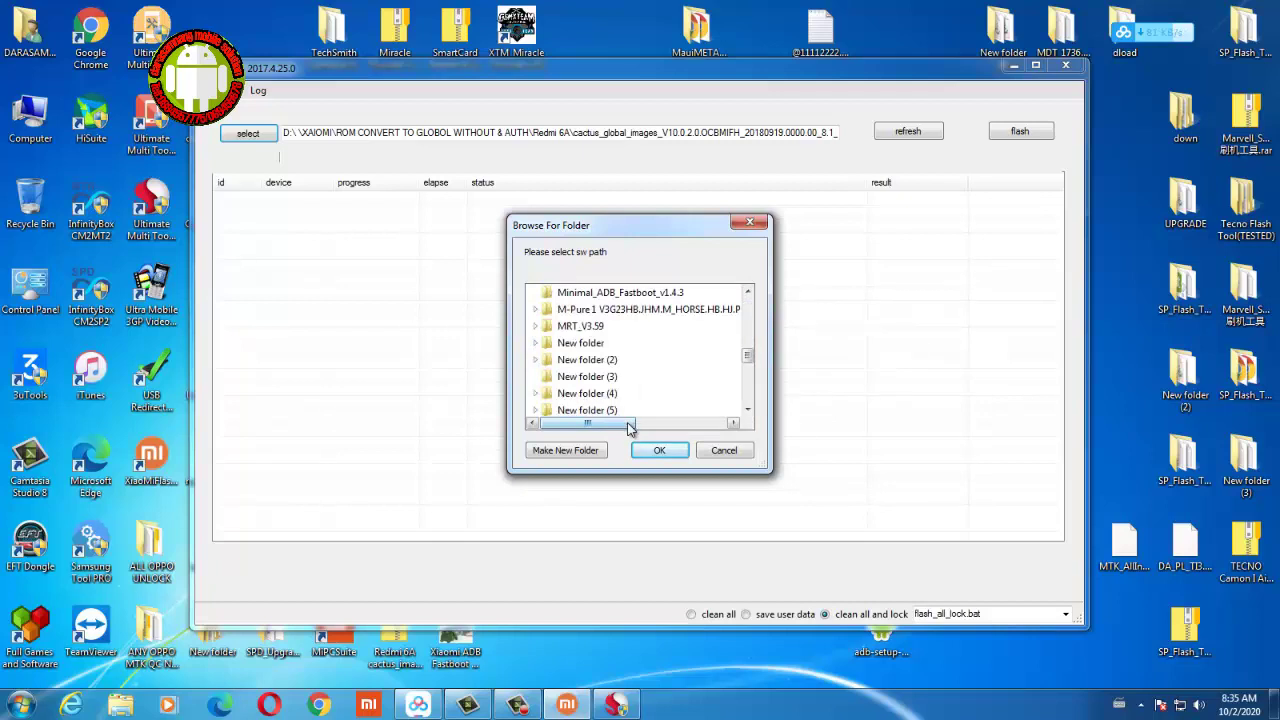
pyautogui.scroll(2, 630, 428)
pyautogui.scroll(-7, 630, 428)
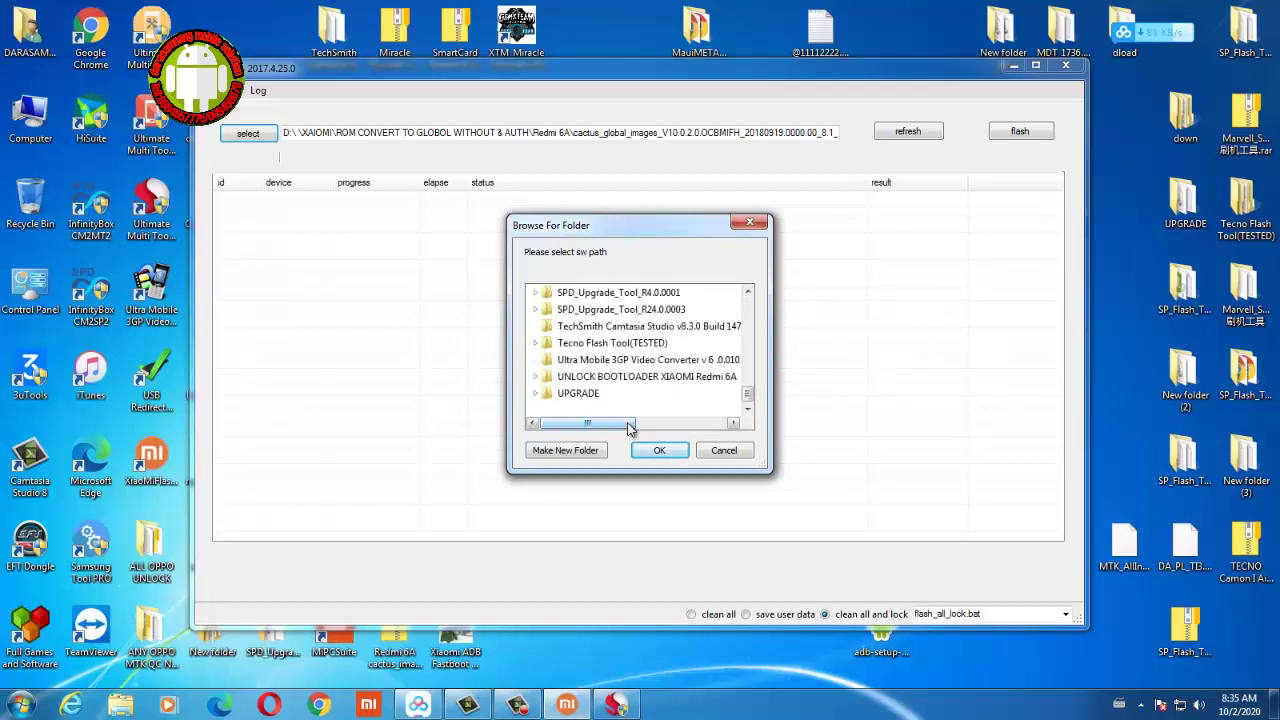
pyautogui.scroll(7, 630, 428)
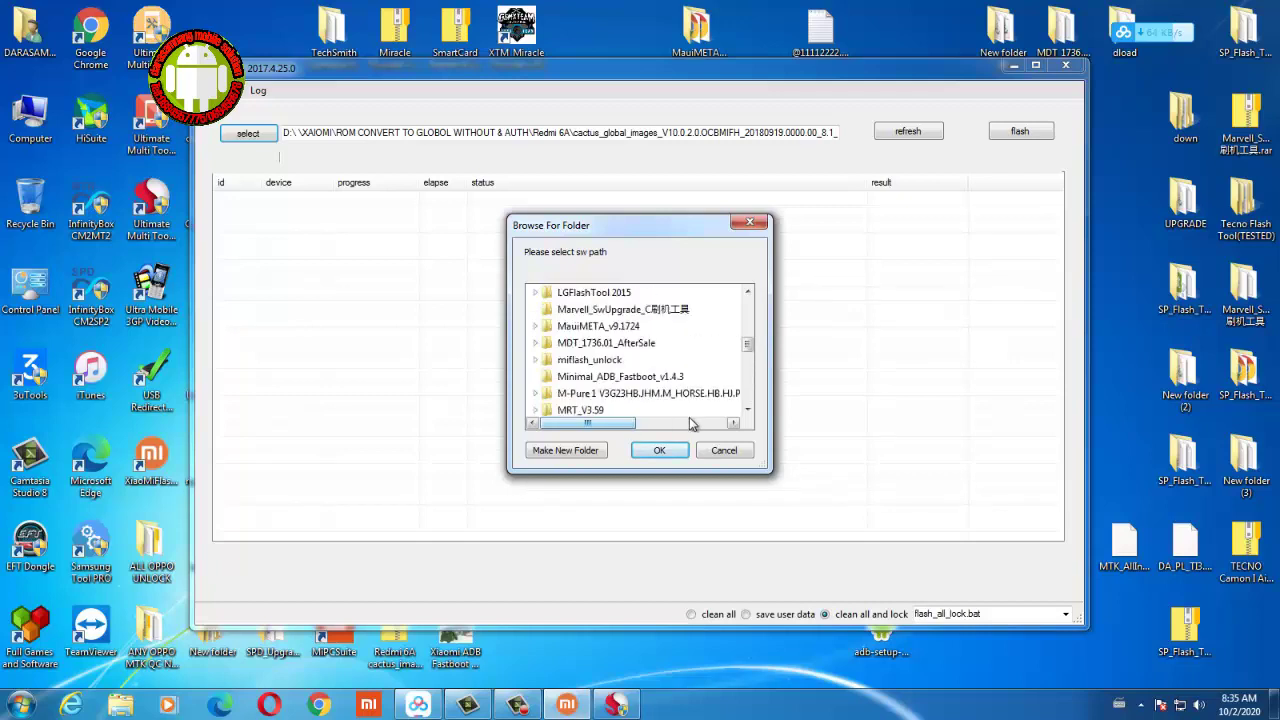
pyautogui.scroll(2, 688, 425)
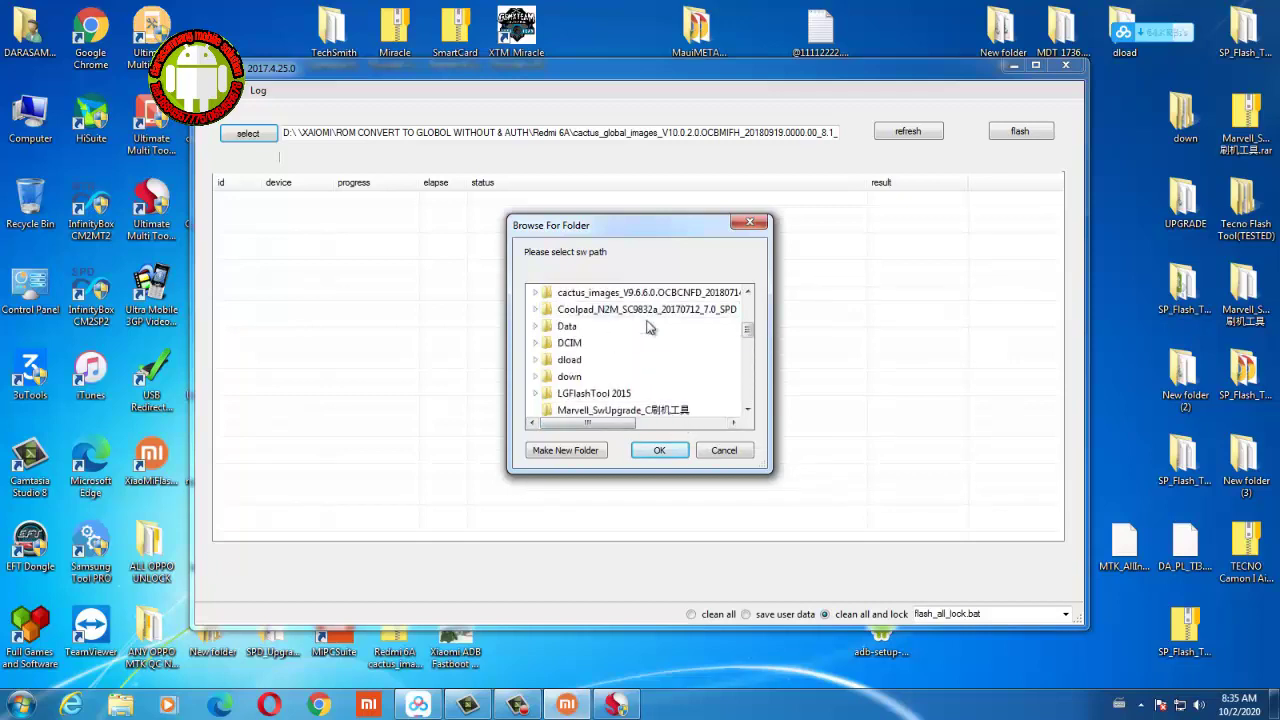
pyautogui.scroll(1, 650, 330)
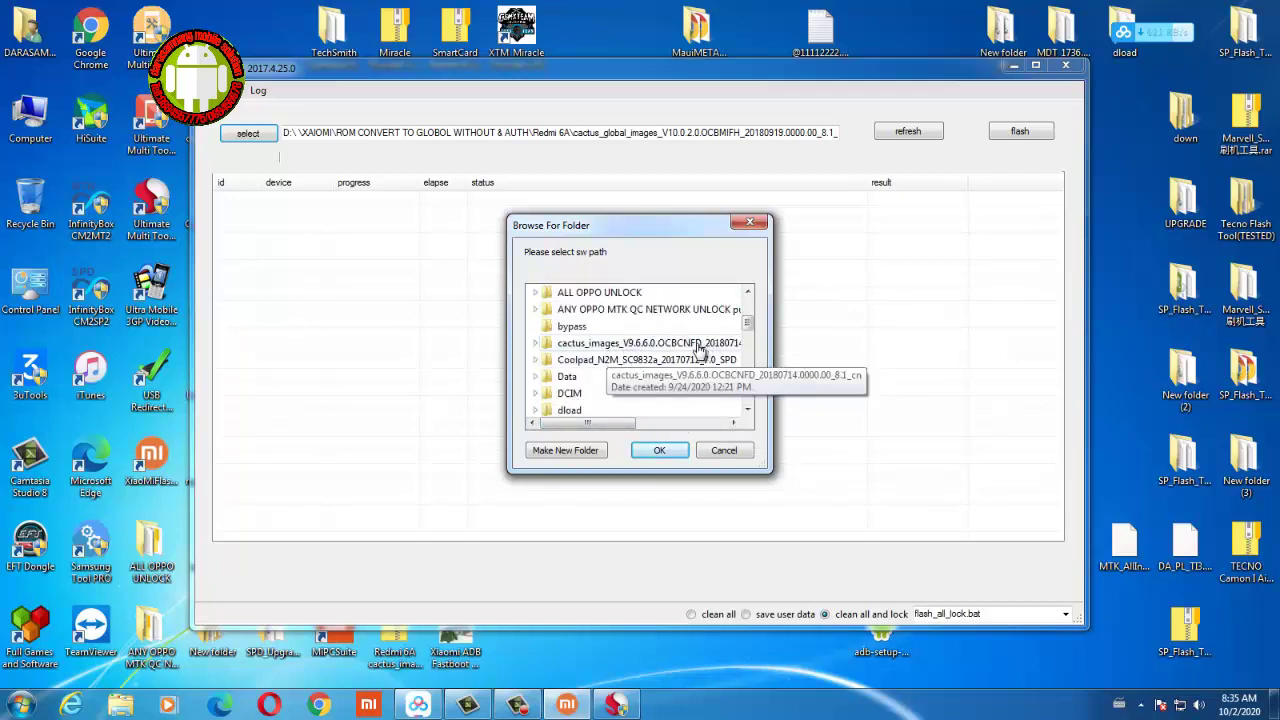
pyautogui.scroll(2, 697, 355)
# Step: Expand Computer and its PROGRAME (D:) drive in the folder tree
pyautogui.click(535, 326)
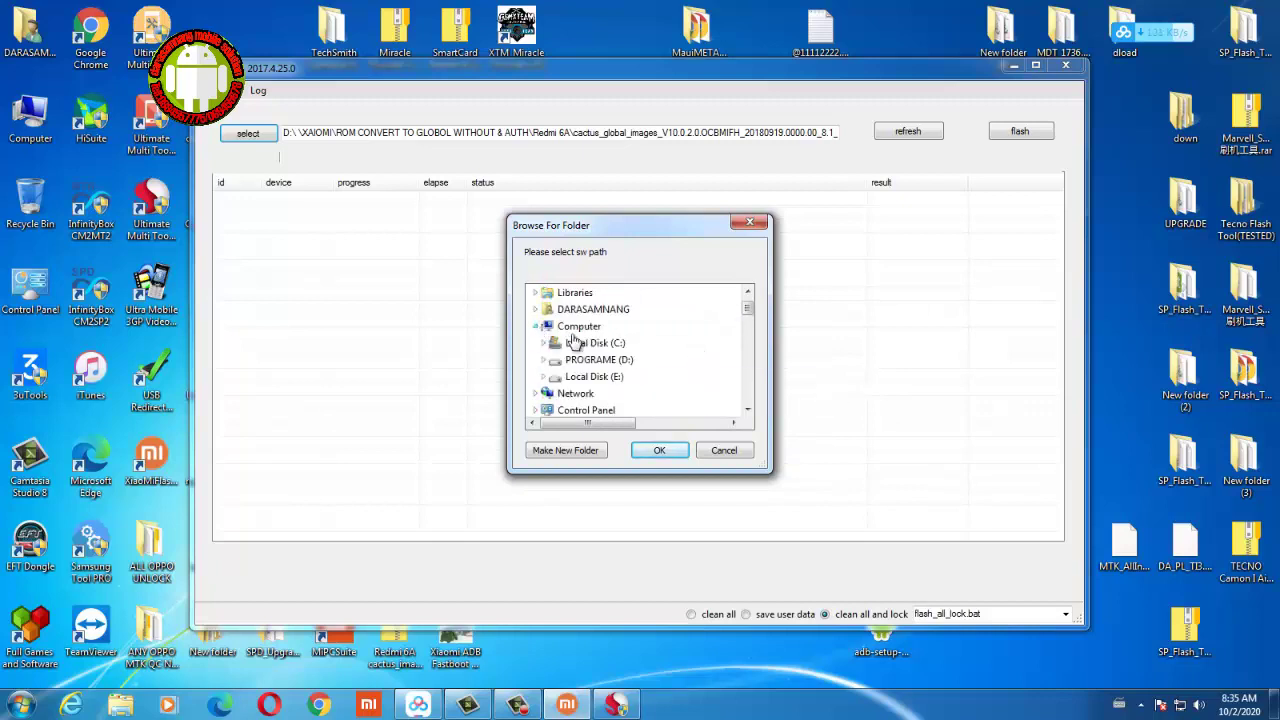
pyautogui.scroll(-3, 605, 345)
pyautogui.scroll(1, 605, 345)
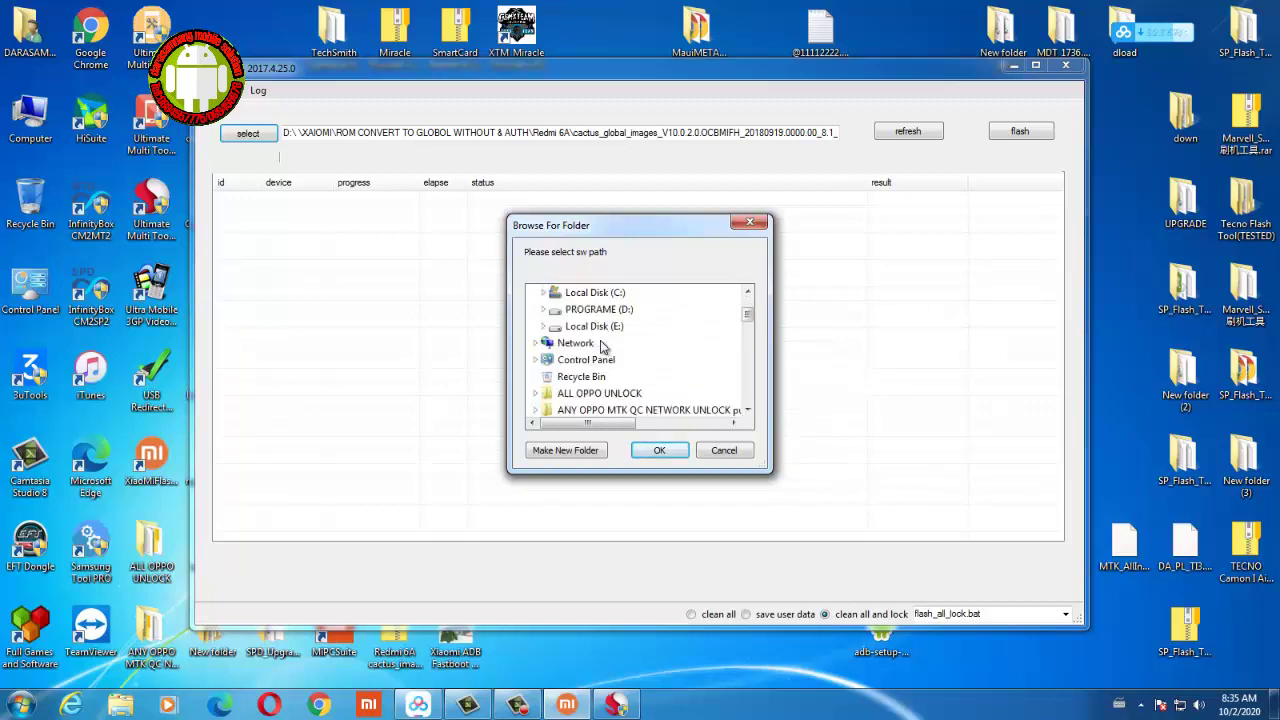
pyautogui.click(545, 311)
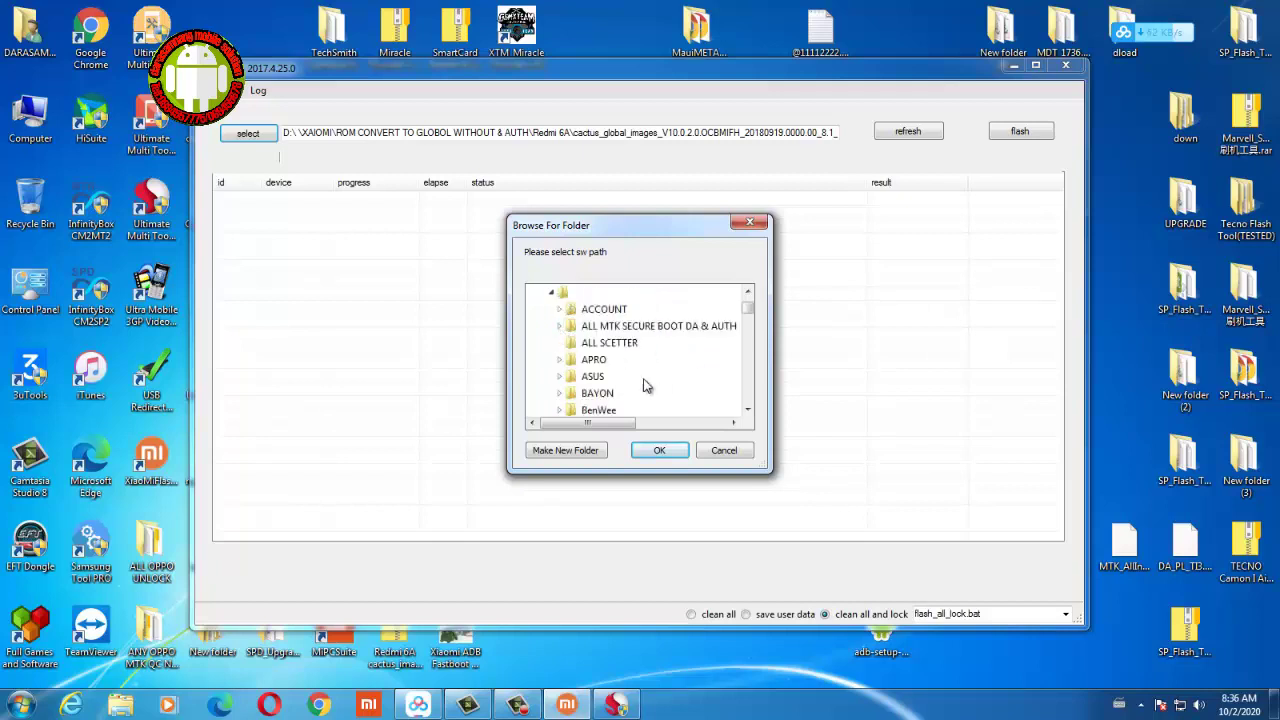
# Step: Expand the XAIOMI folder on drive D: and its ROM CONVERT TO GLOBOL WITHOUT & AUTH subfolder
pyautogui.scroll(-15, 596, 348)
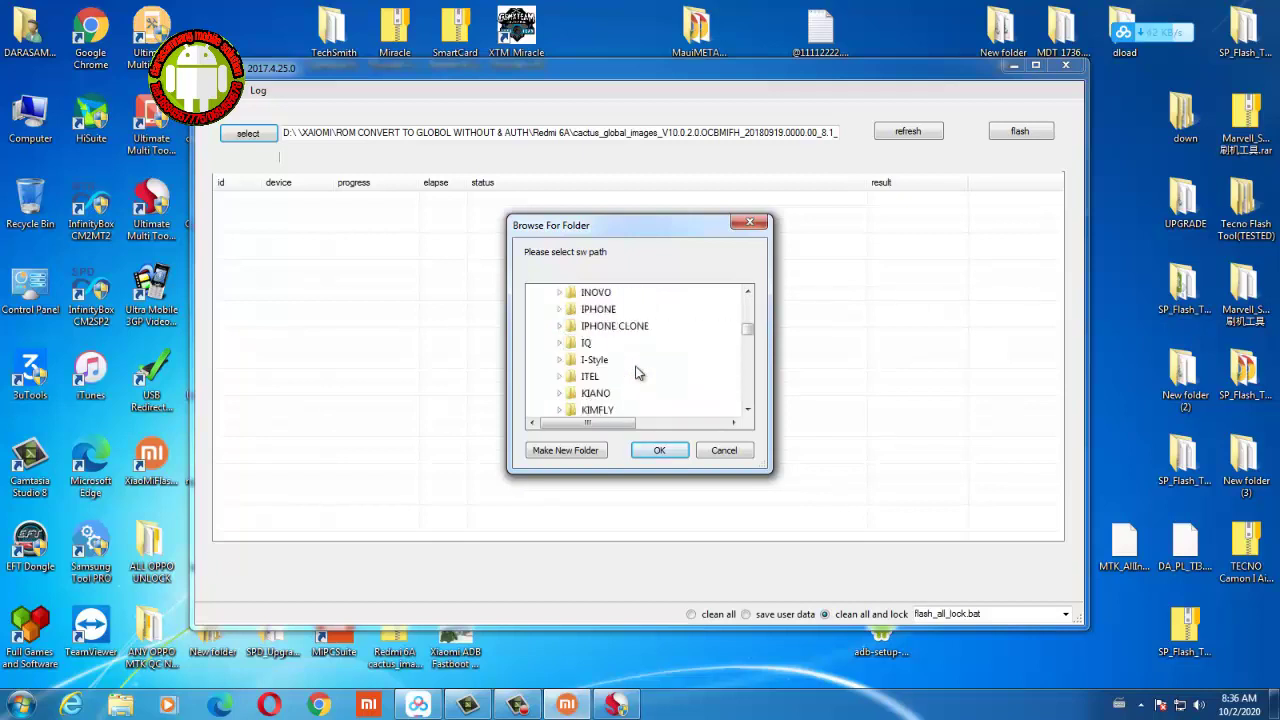
pyautogui.scroll(-18, 637, 372)
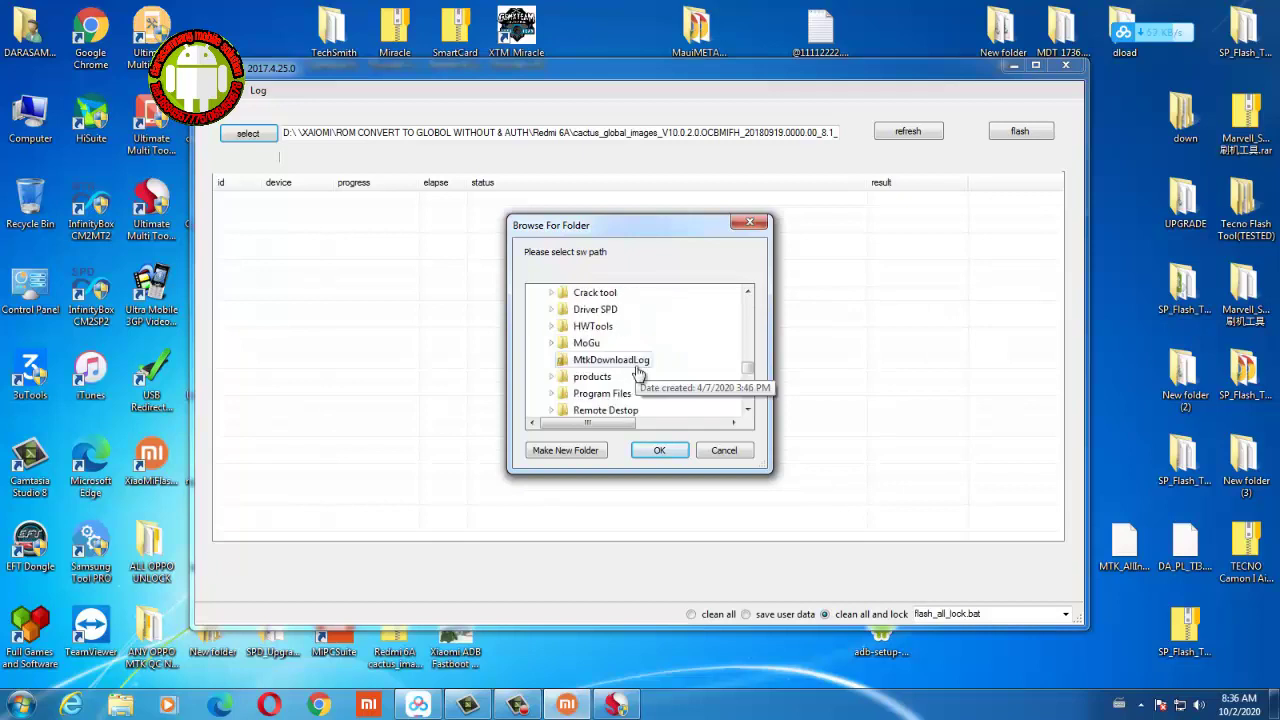
pyautogui.scroll(4, 637, 373)
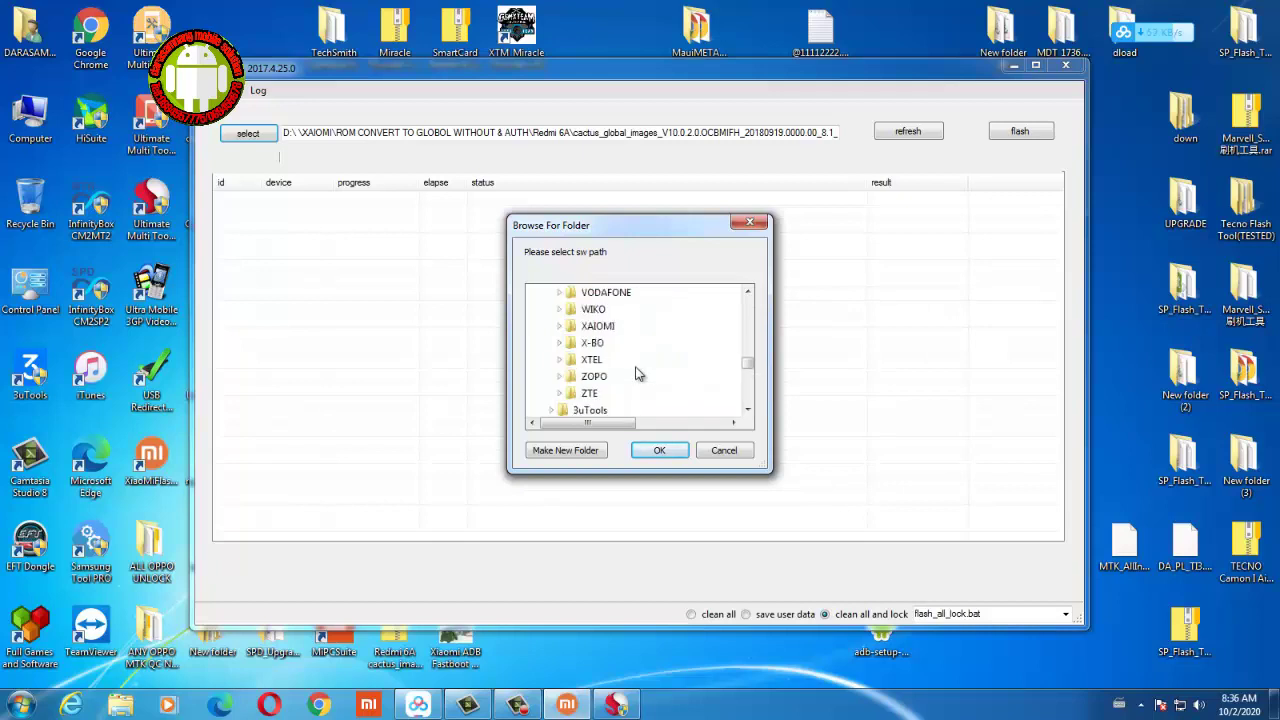
pyautogui.click(560, 327)
pyautogui.scroll(-3, 694, 390)
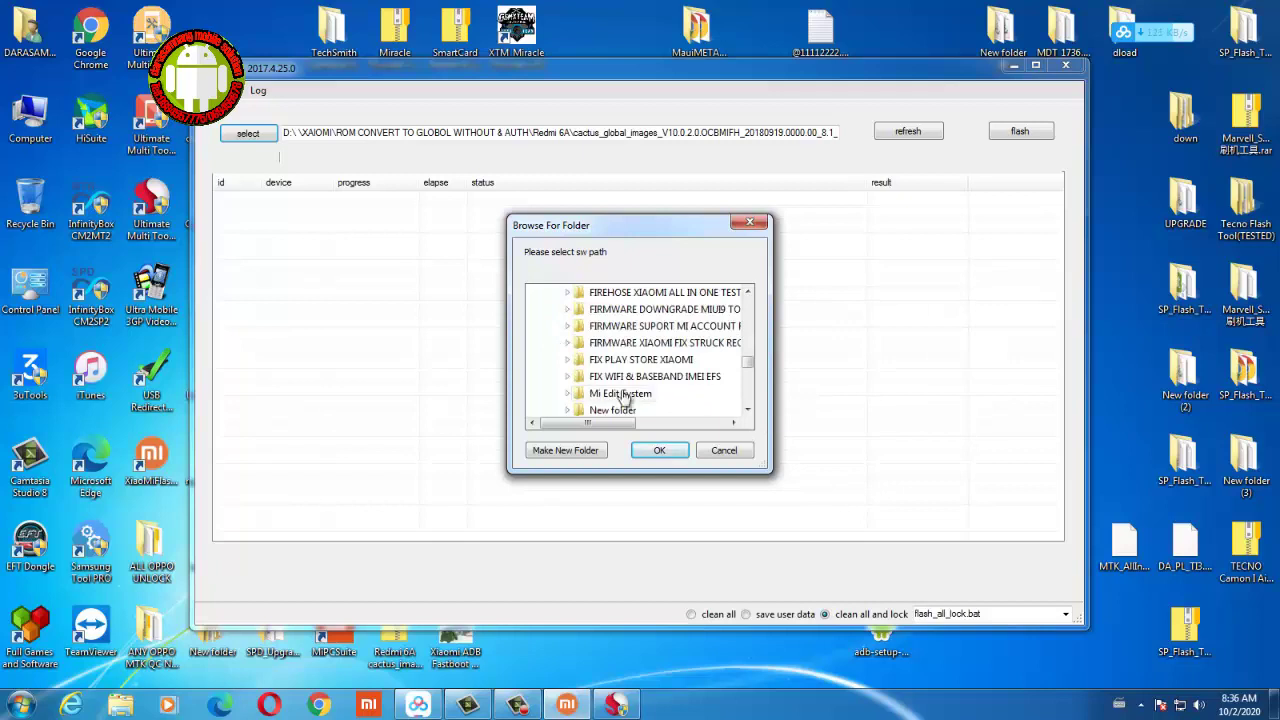
pyautogui.scroll(-2, 632, 398)
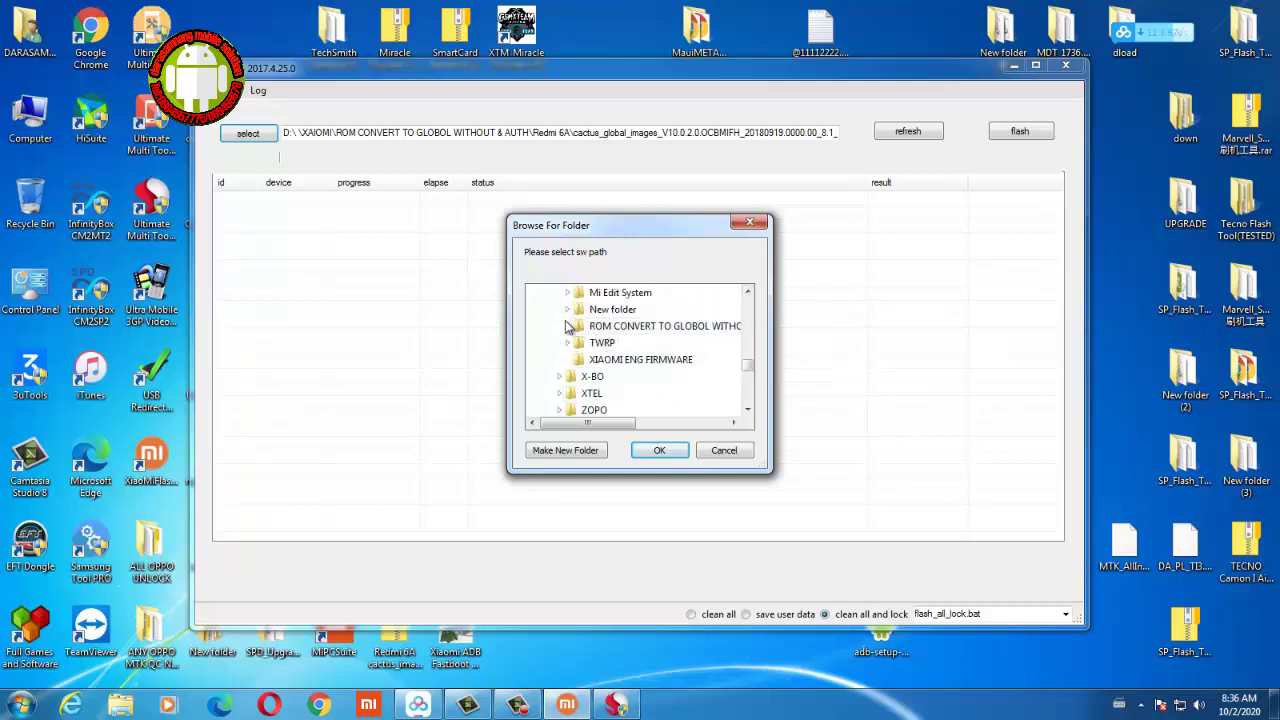
pyautogui.click(567, 329)
# Step: Set the software path to the Redmi 7A subfolder pine_global_images_V11.0.7.0.PCMMIXM_20200407.0000.00_9.0_global
pyautogui.scroll(-5, 658, 364)
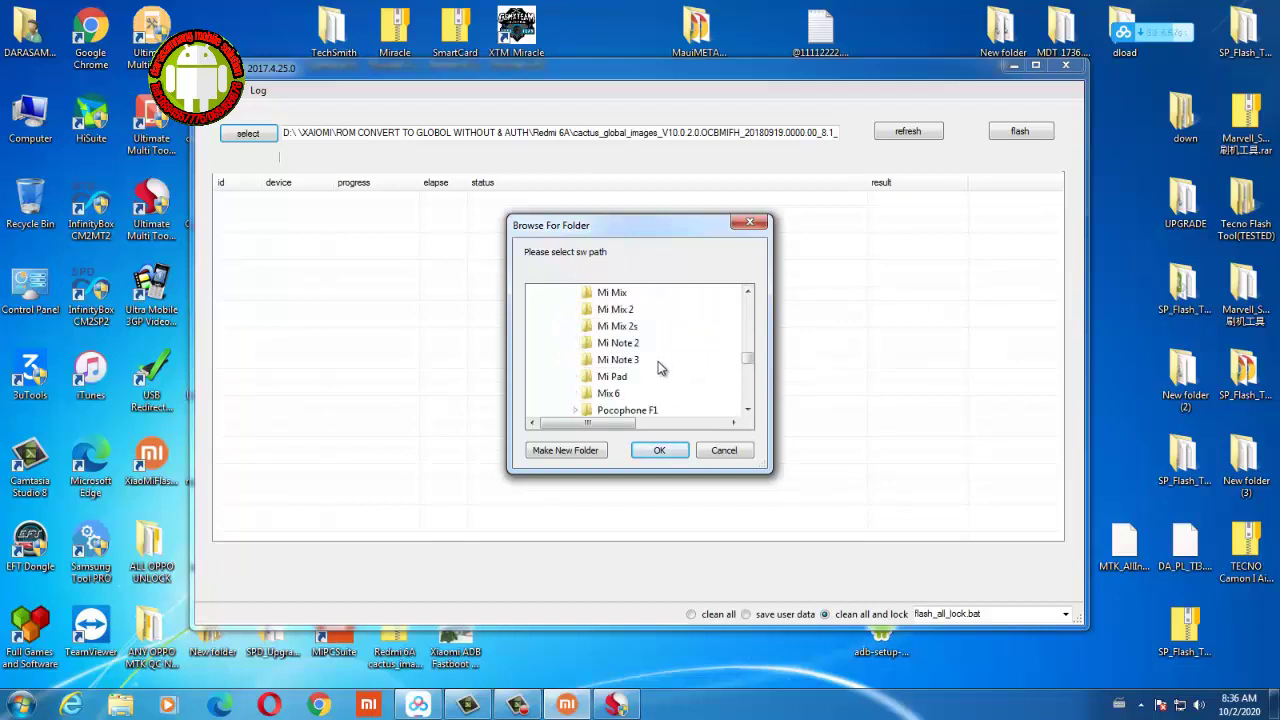
pyautogui.scroll(-3, 658, 366)
pyautogui.scroll(-2, 658, 366)
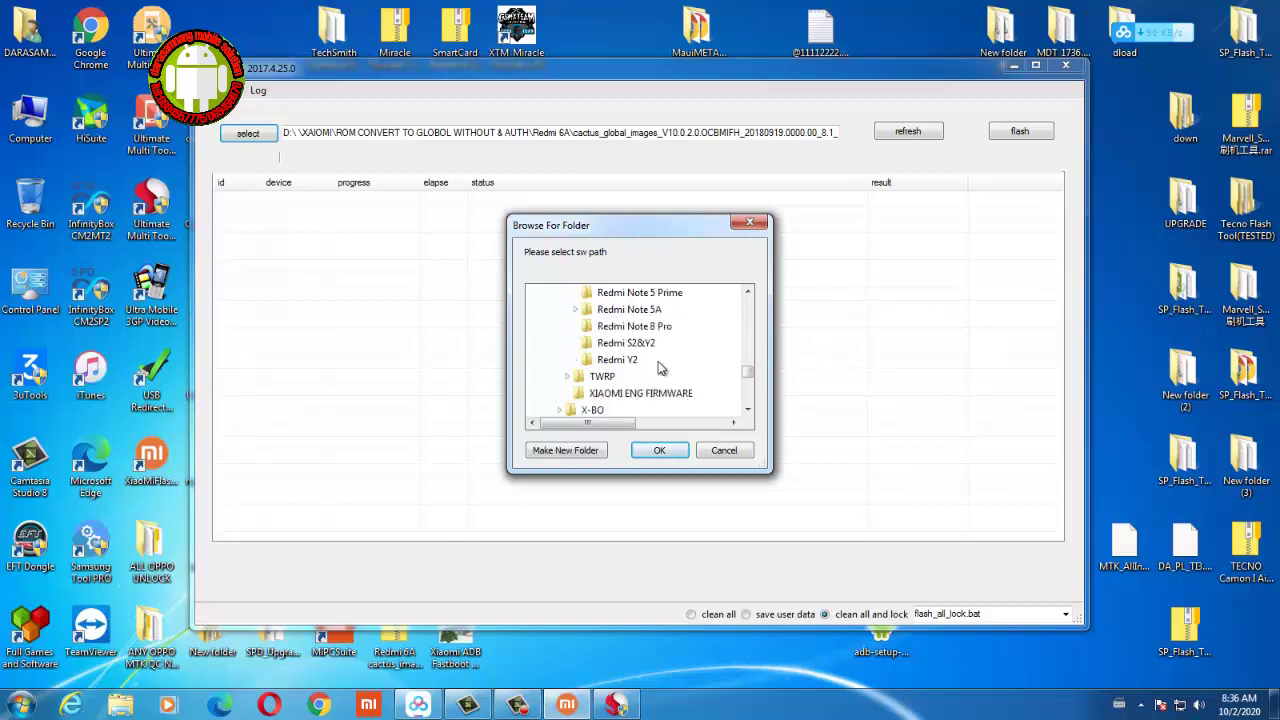
pyautogui.scroll(5, 658, 365)
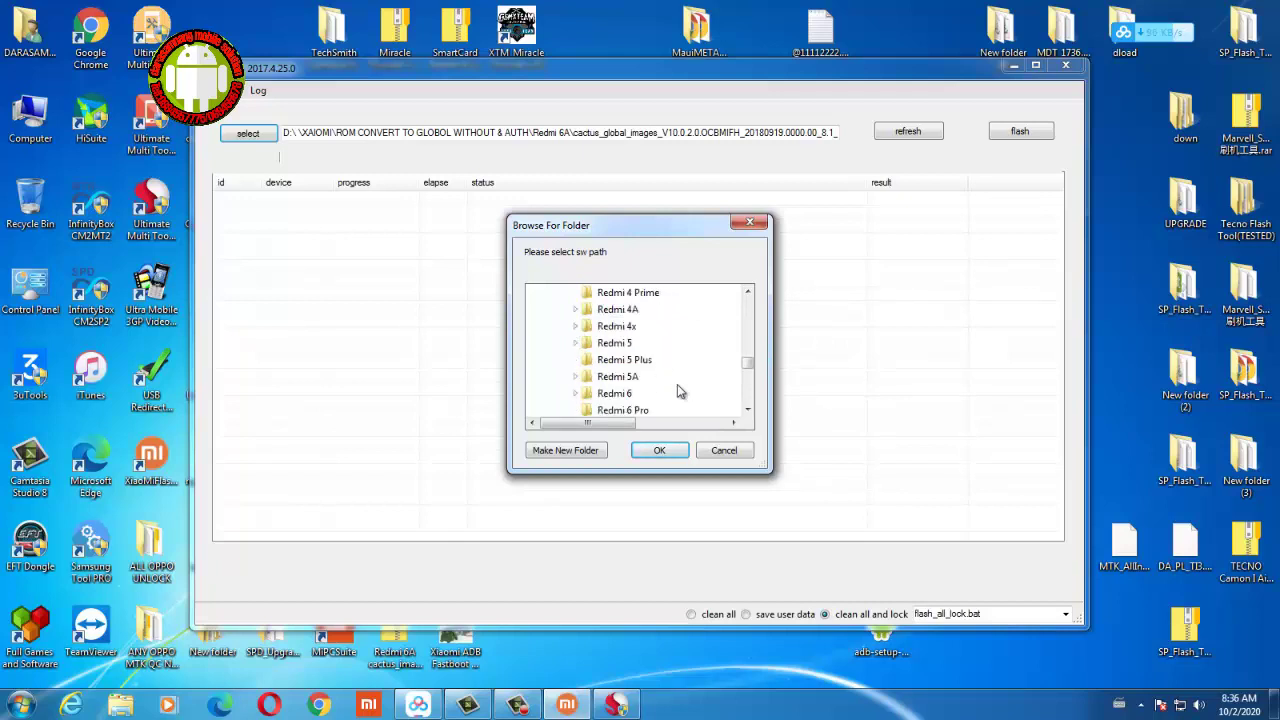
pyautogui.scroll(-1, 684, 393)
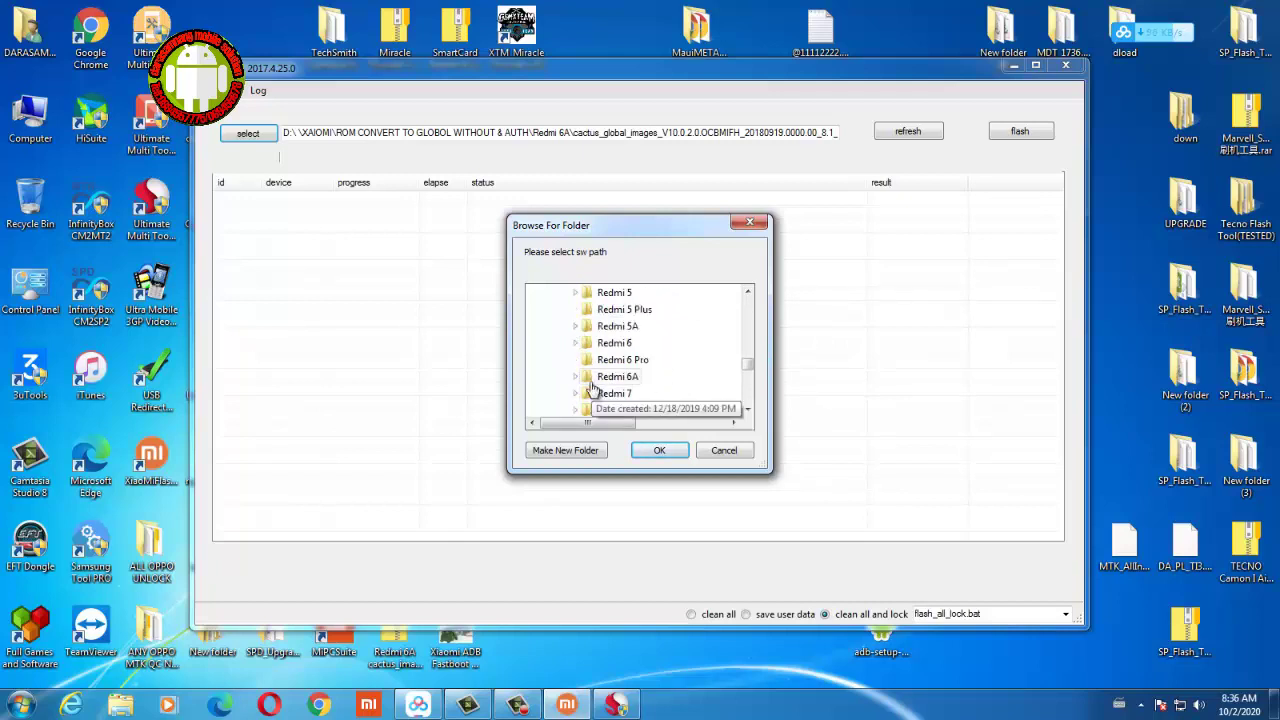
pyautogui.scroll(-1, 638, 392)
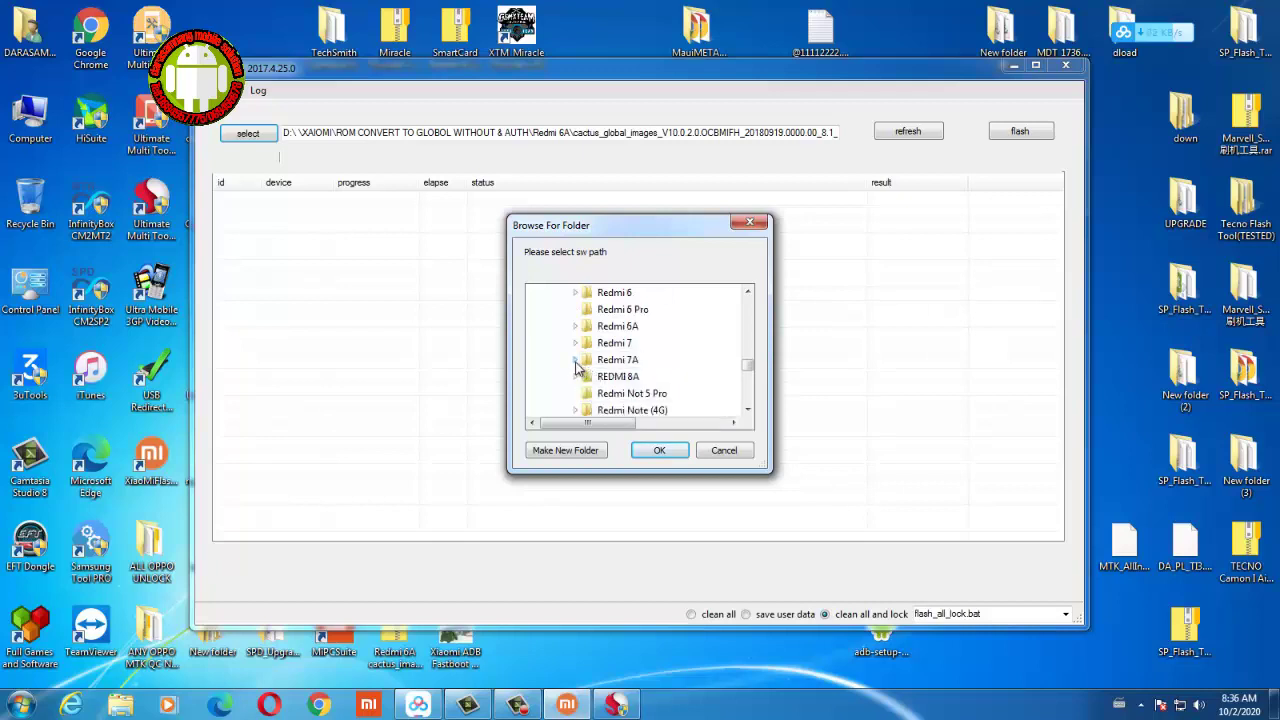
pyautogui.click(576, 359)
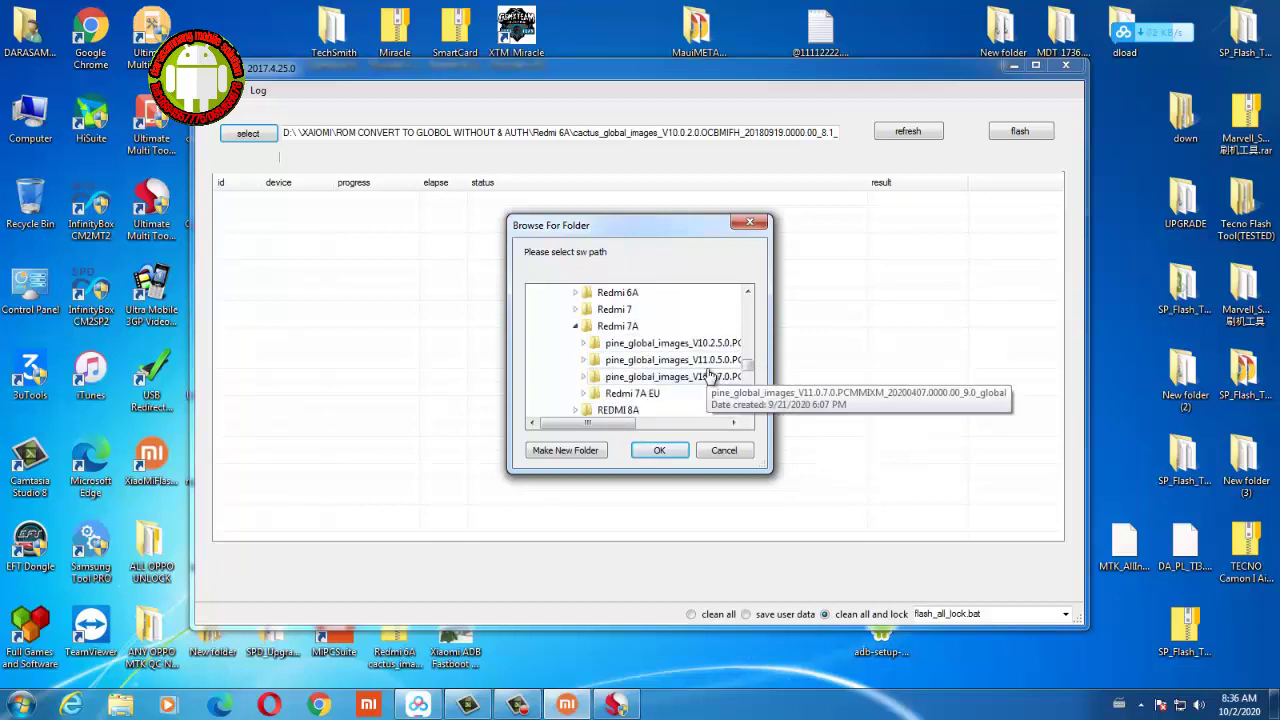
pyautogui.doubleClick(704, 380)
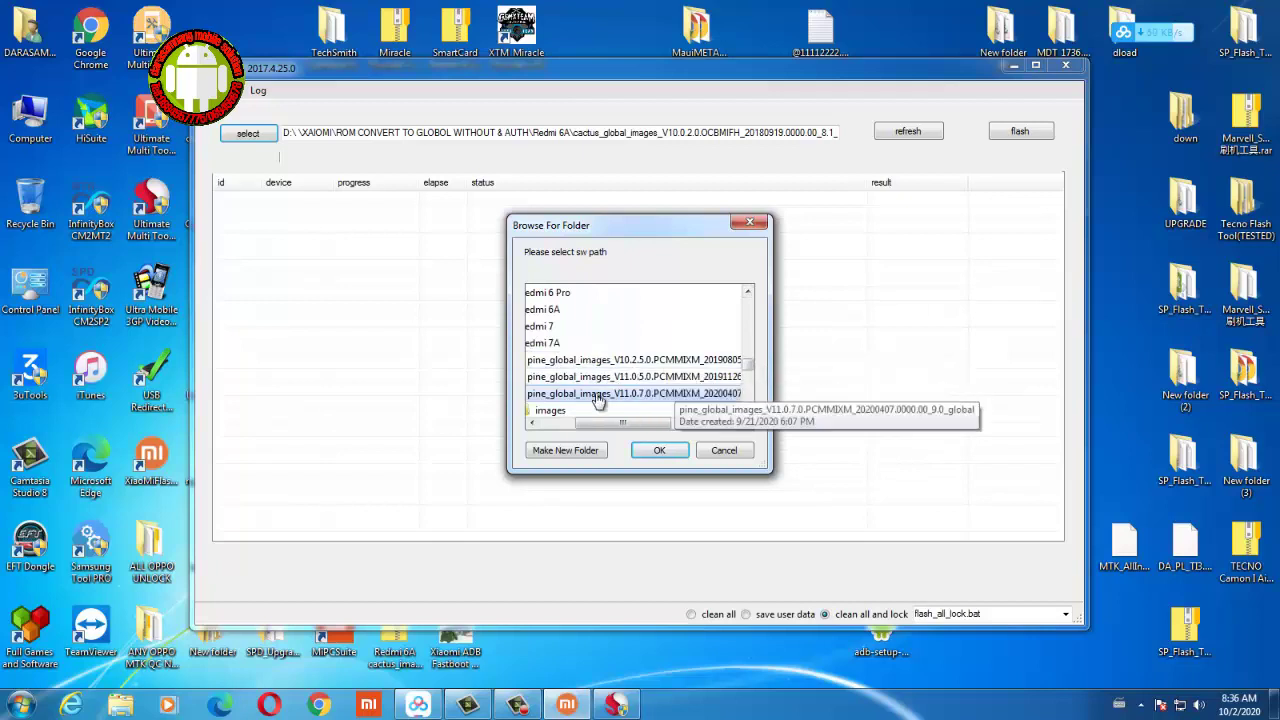
pyautogui.click(660, 450)
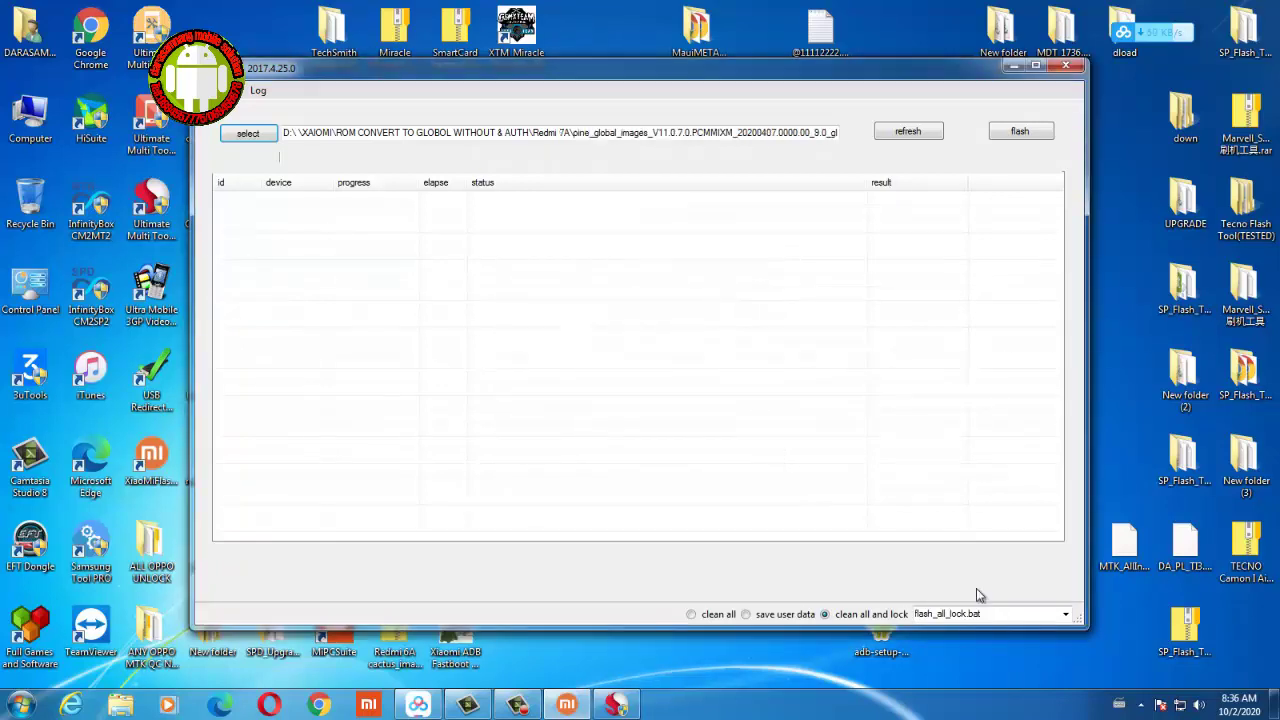
# Step: Refresh the list of connected devices and start flashing them all with the clean all option
pyautogui.click(716, 614)
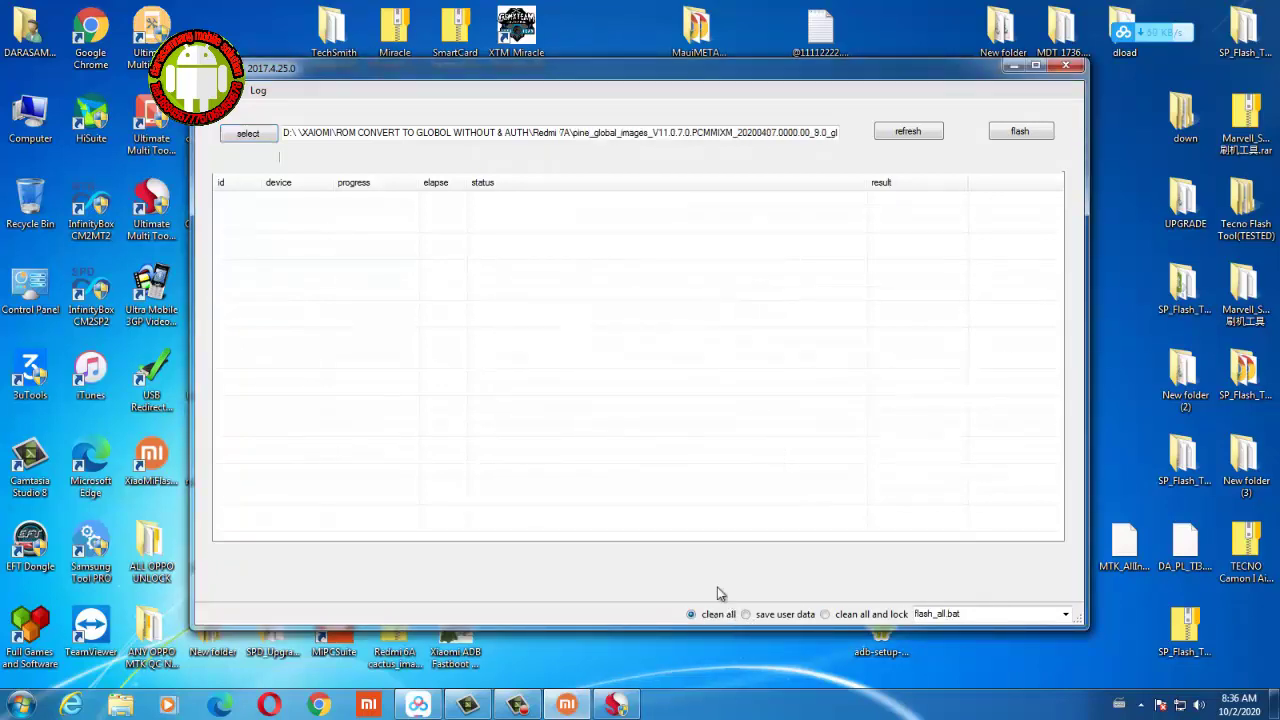
pyautogui.click(902, 134)
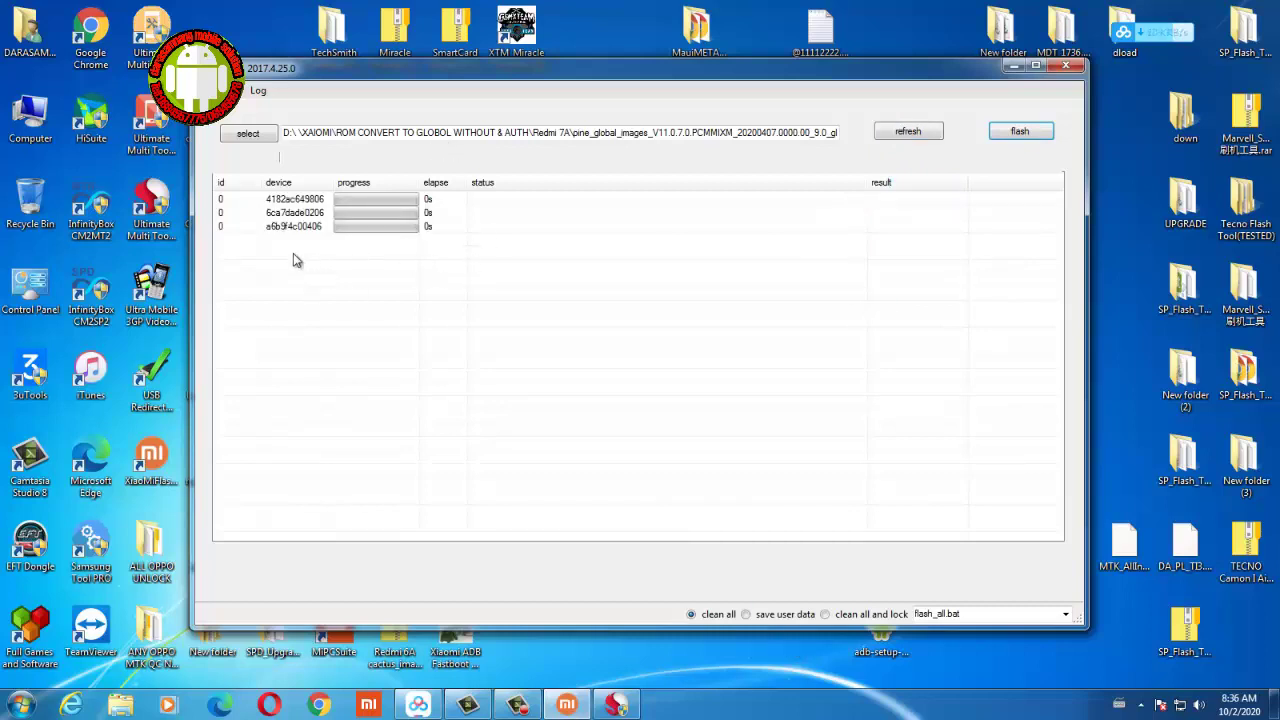
pyautogui.moveTo(303, 282); pyautogui.dragTo(436, 160)
pyautogui.click(1013, 136)
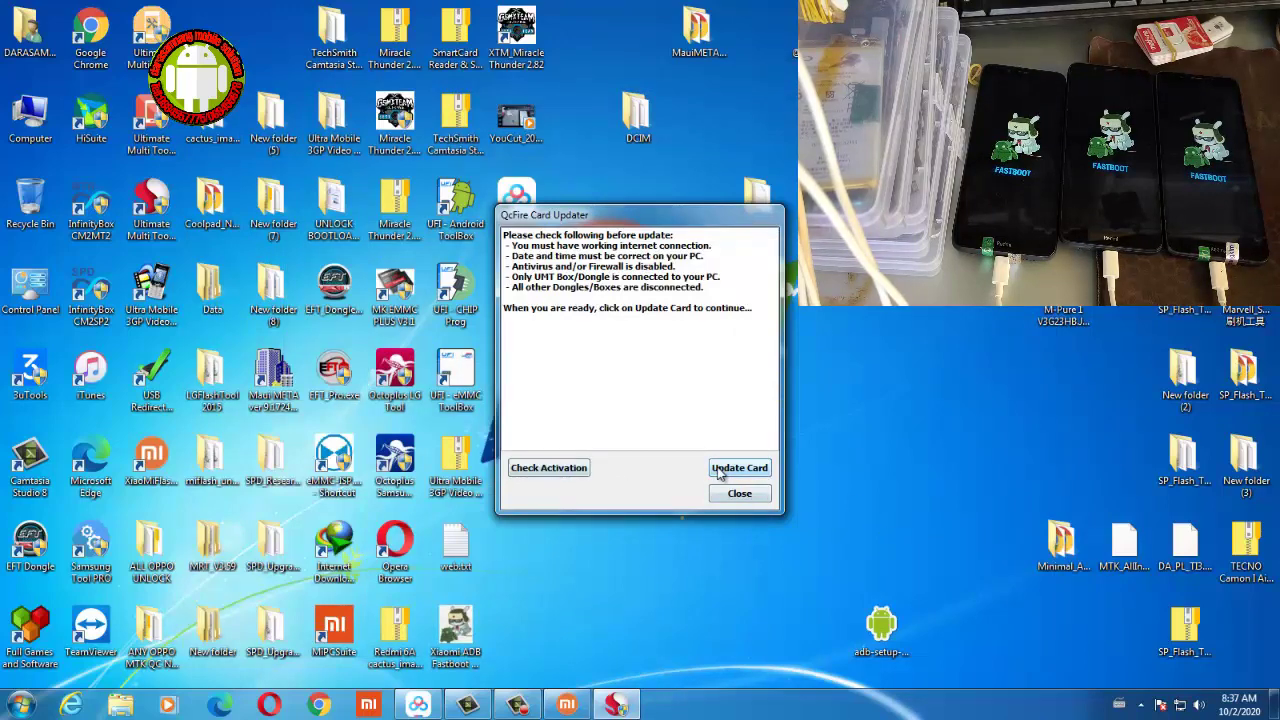
# Step: Update the card in the QcFire Card Updater, and refresh the desktop once the updater is closed
pyautogui.click(746, 468)
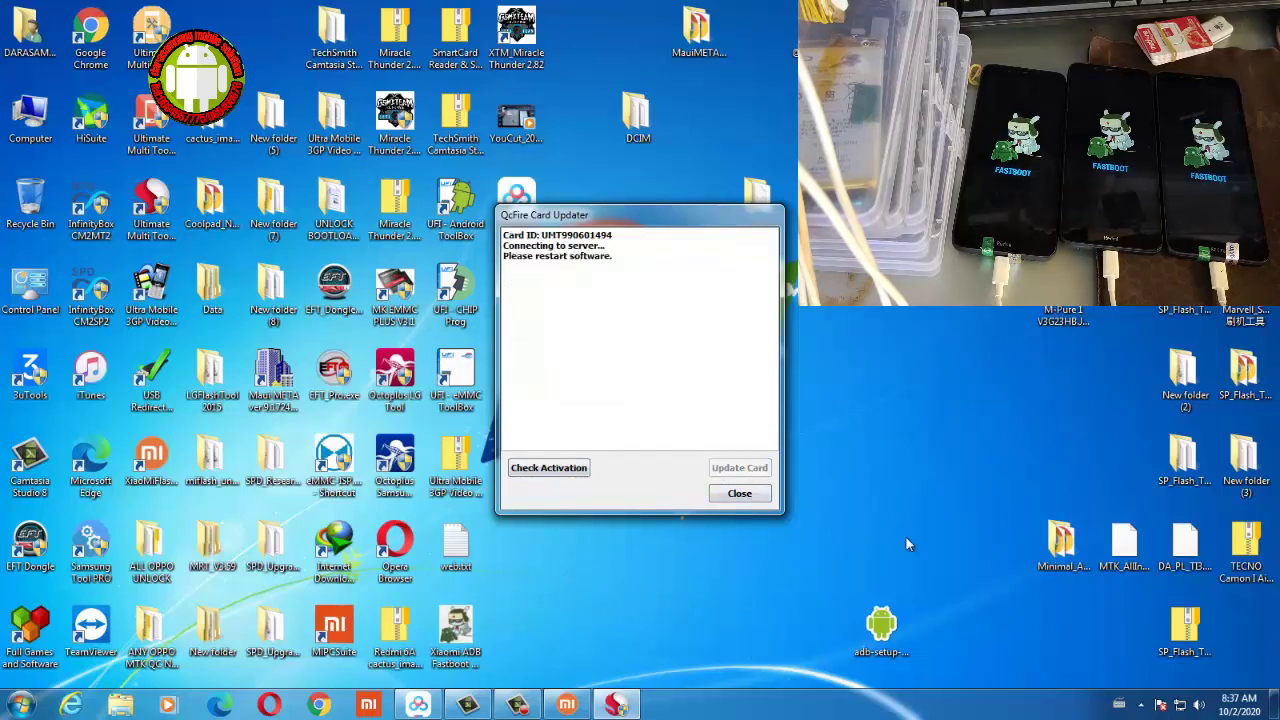
pyautogui.click(740, 494)
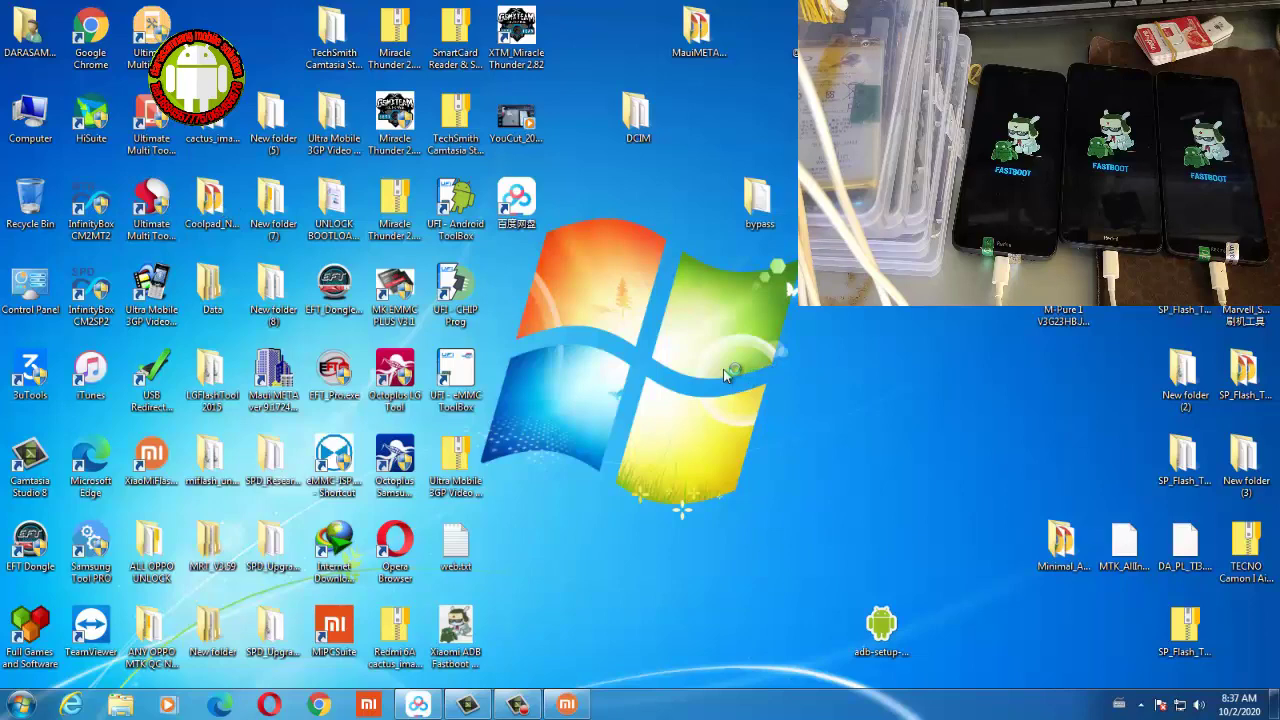
pyautogui.rightClick(924, 234)
pyautogui.click(957, 281)
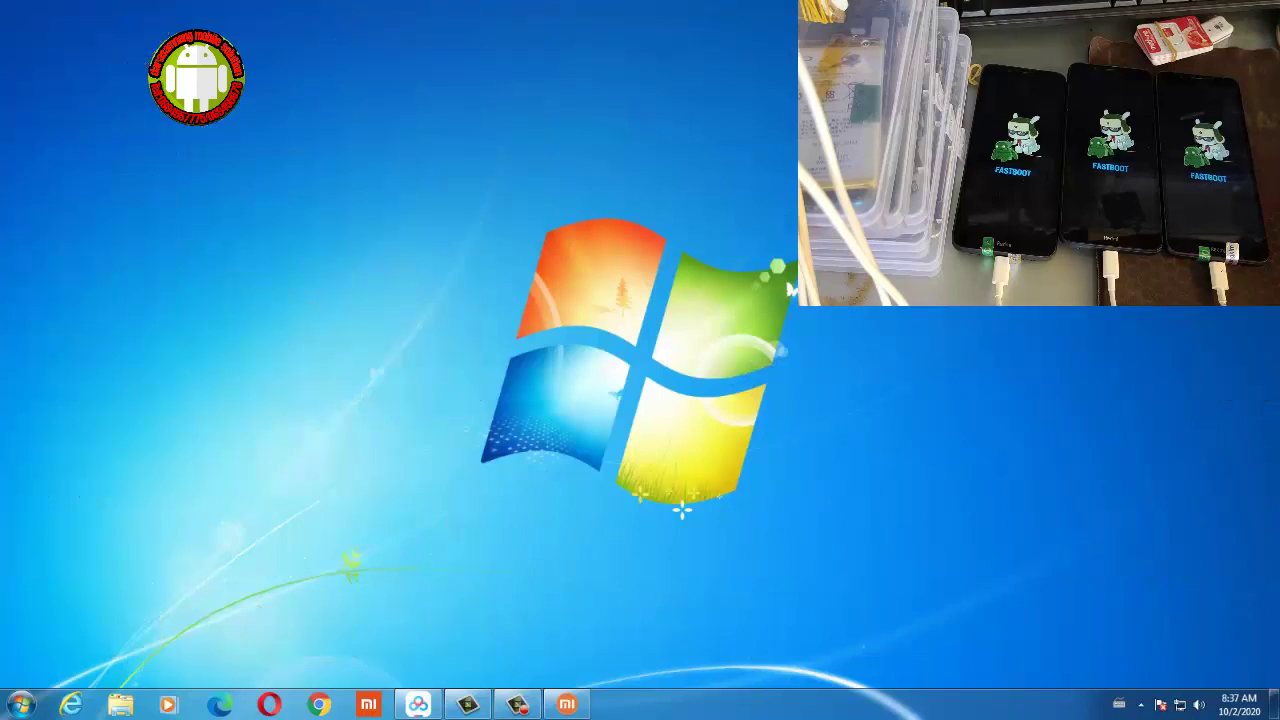
pyautogui.rightClick(870, 209)
pyautogui.click(904, 255)
pyautogui.rightClick(887, 238)
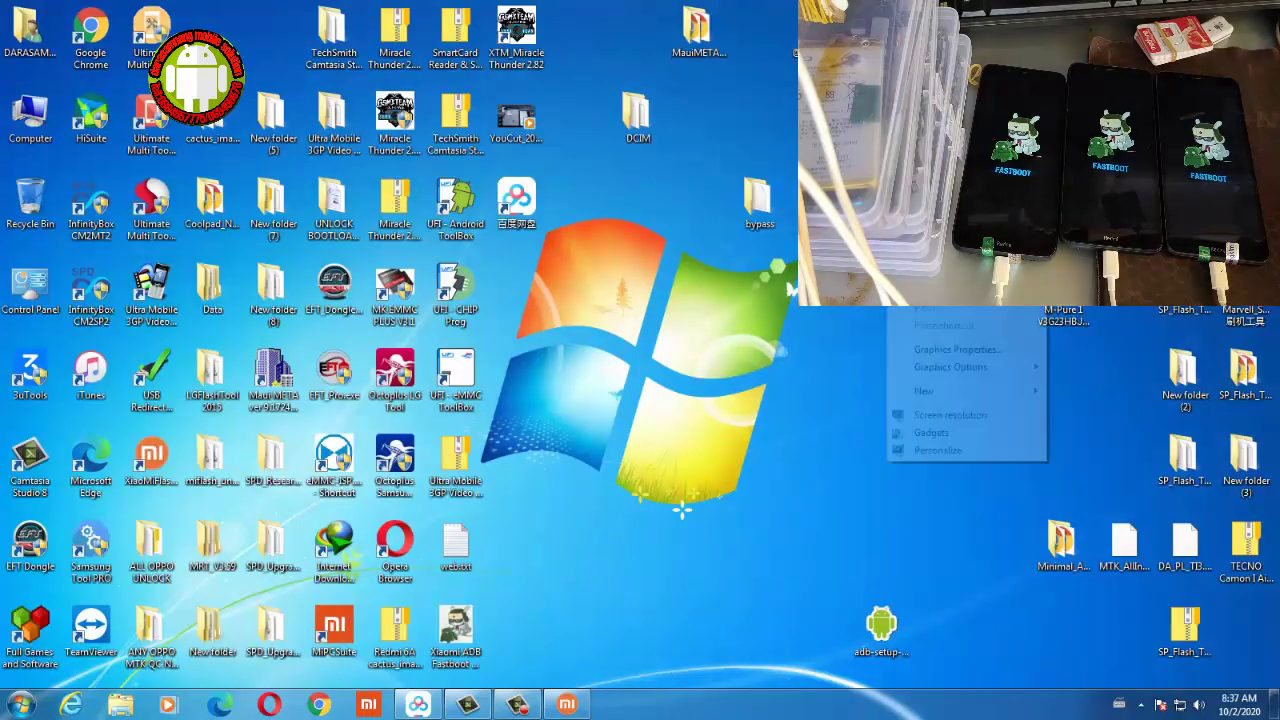
pyautogui.click(921, 284)
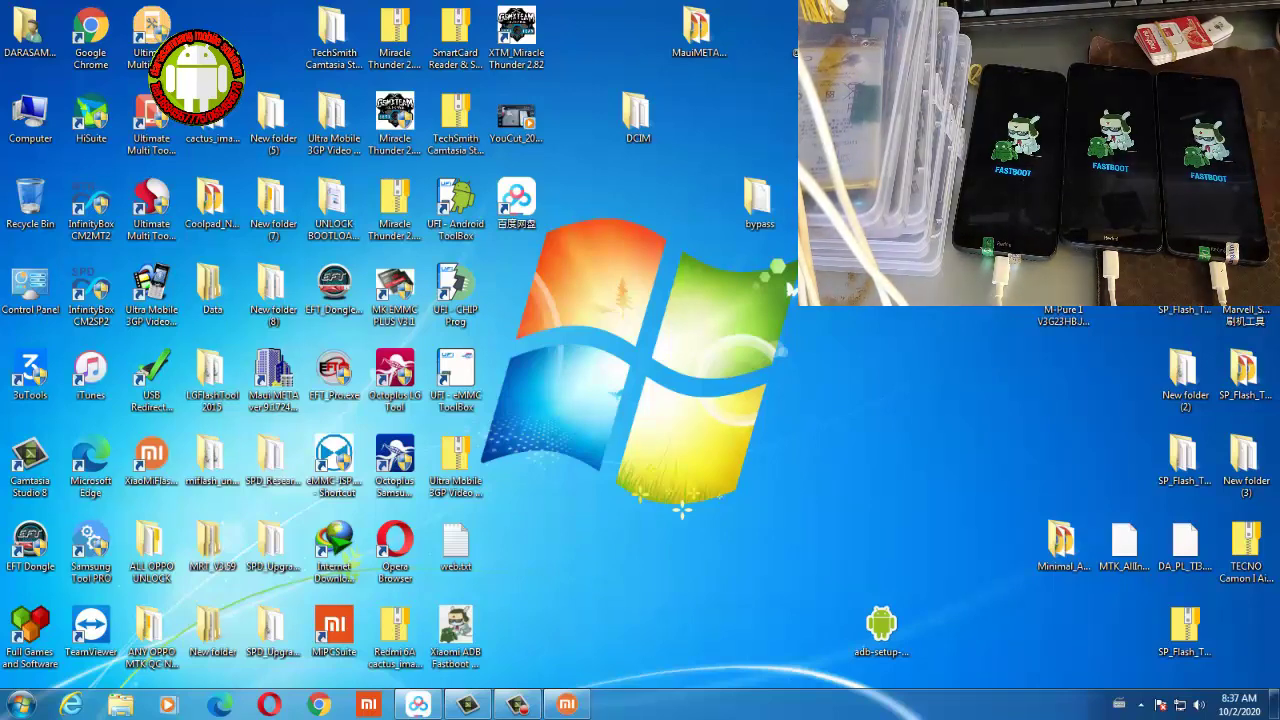
pyautogui.rightClick(933, 286)
pyautogui.click(979, 331)
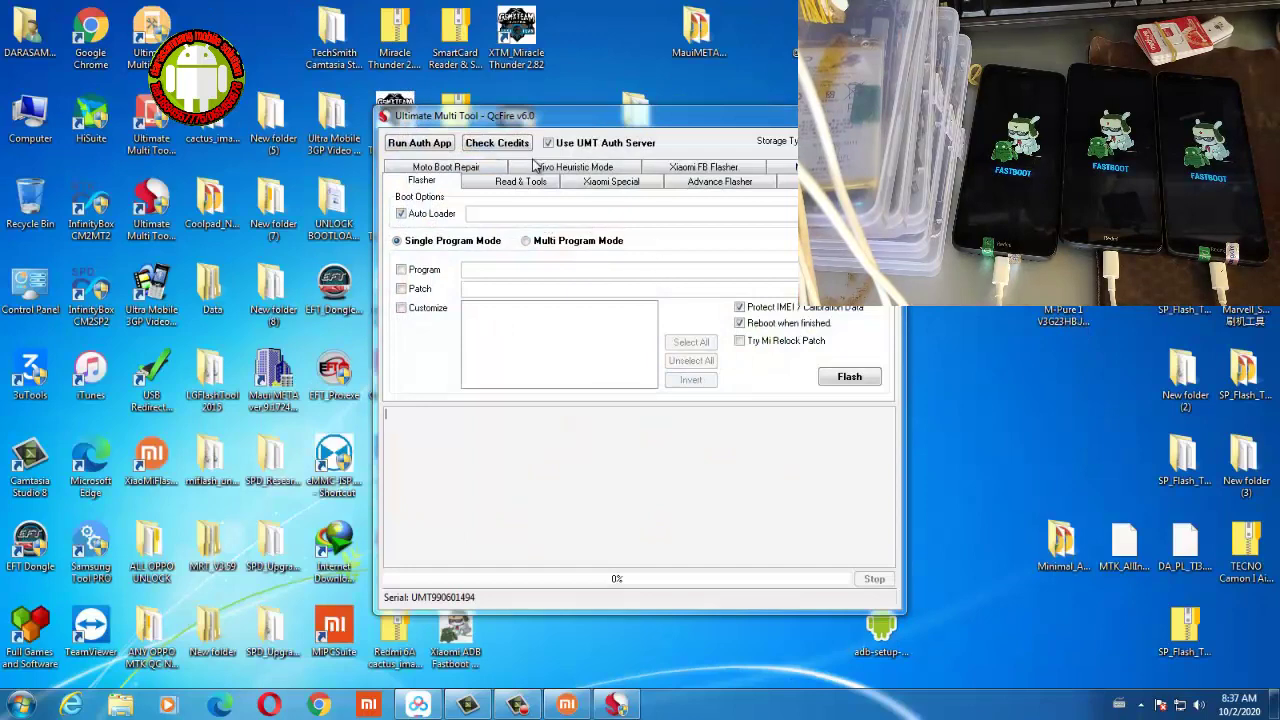
# Step: Enable the Program option in QcFire and load the program XML from the images folder of Redmi 7A's pine_global_images_V11.0.7.0 firmware
pyautogui.click(401, 270)
pyautogui.click(870, 270)
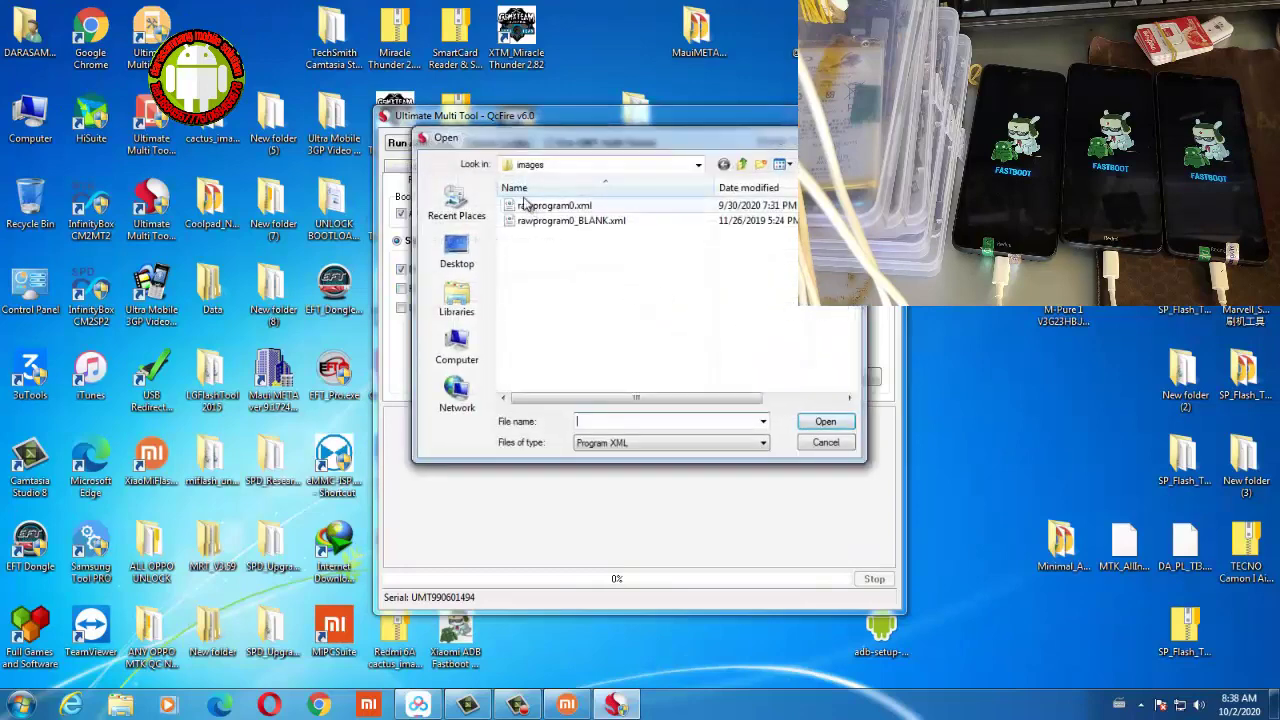
pyautogui.click(741, 164)
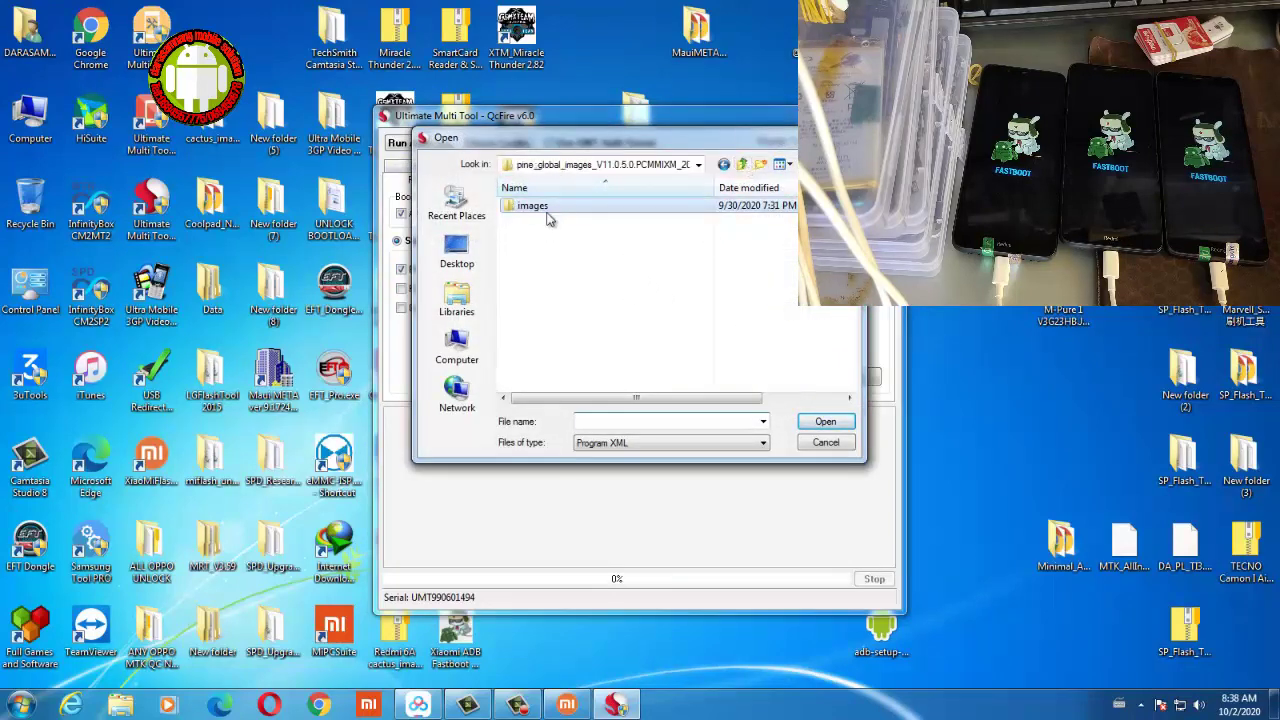
pyautogui.click(741, 164)
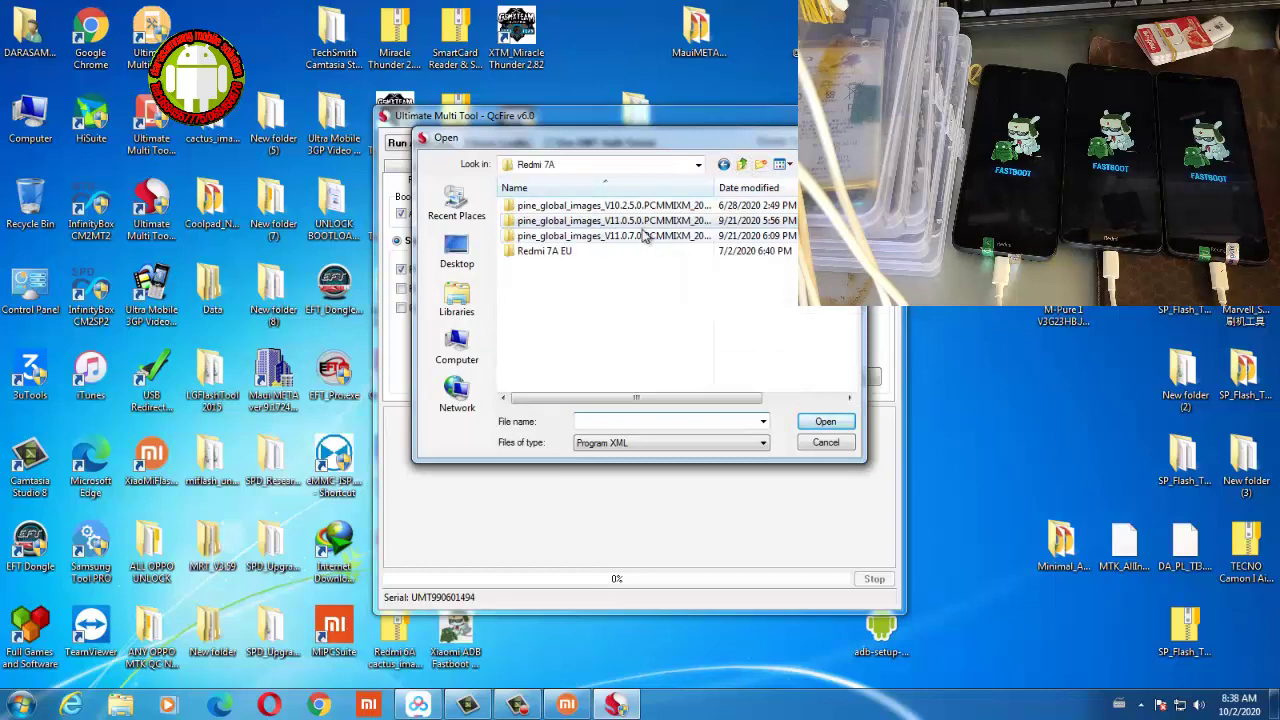
pyautogui.click(618, 237)
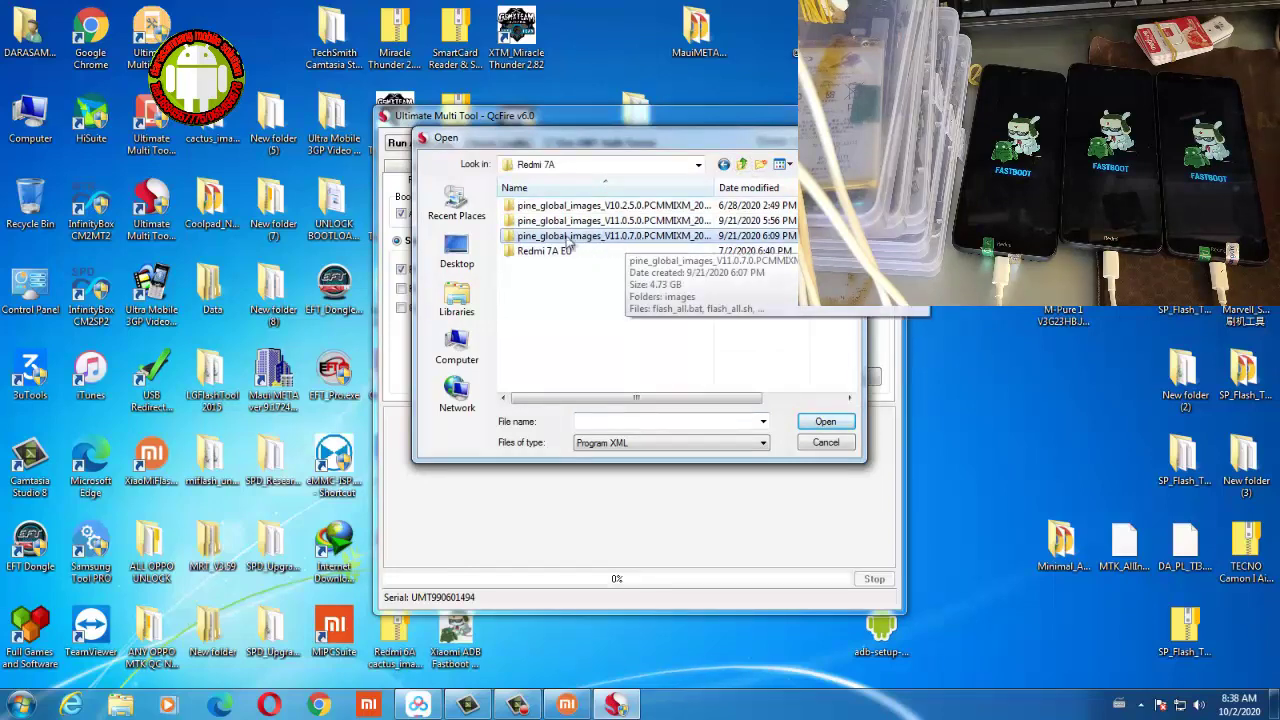
pyautogui.doubleClick(630, 240)
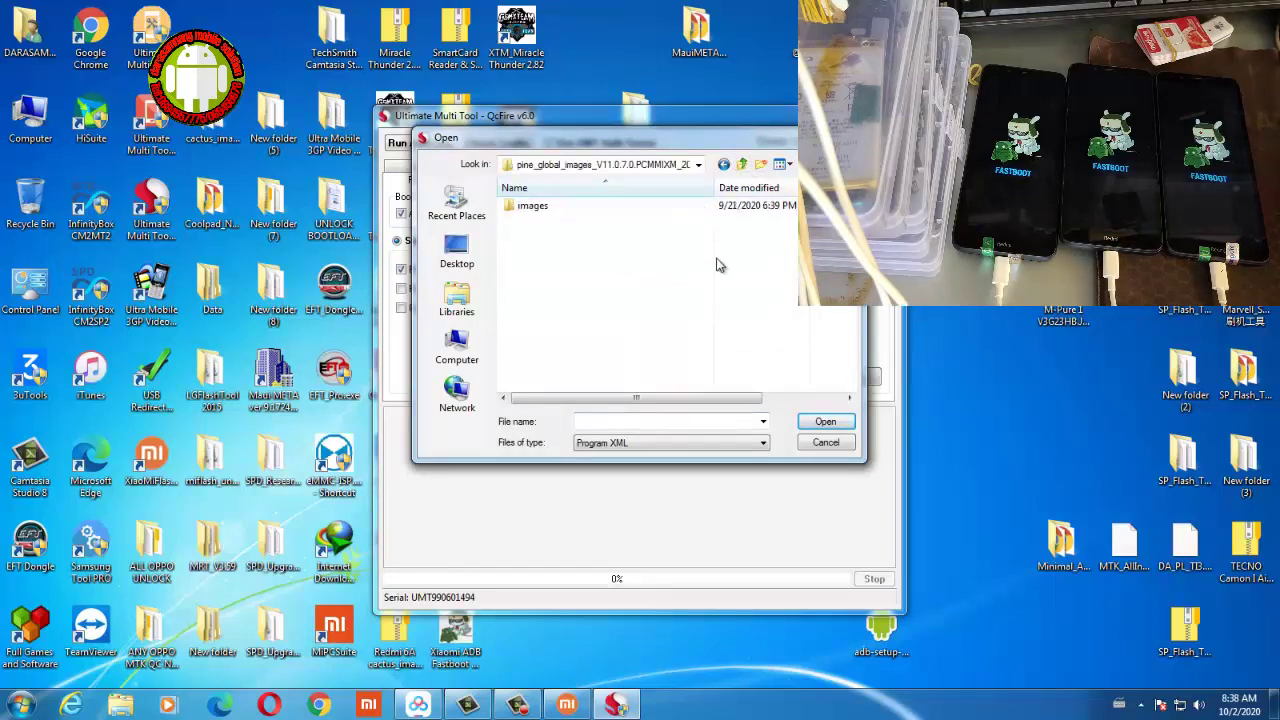
pyautogui.doubleClick(558, 207)
pyautogui.doubleClick(563, 207)
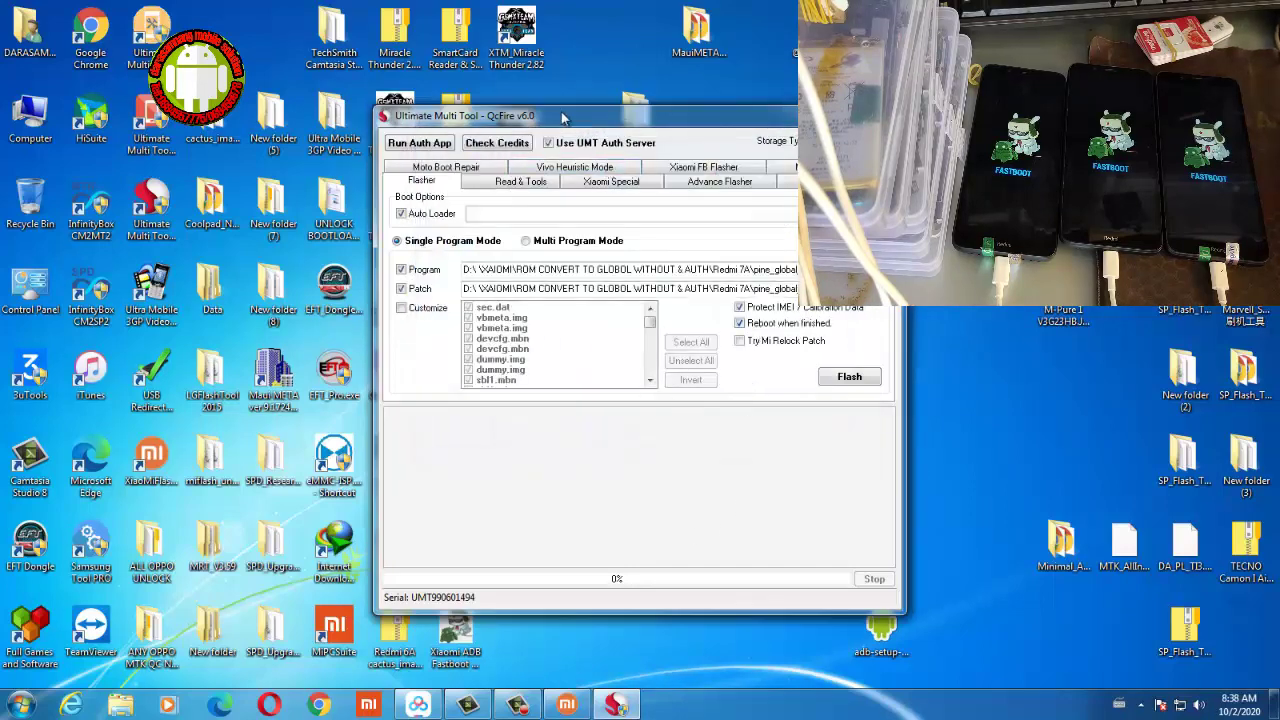
# Step: Open Xiaomi ADB/Fastboot Tools from the desktop and reboot two of the fastboot phones into EDL mode, one after the other
pyautogui.moveTo(532, 114); pyautogui.dragTo(732, 109)
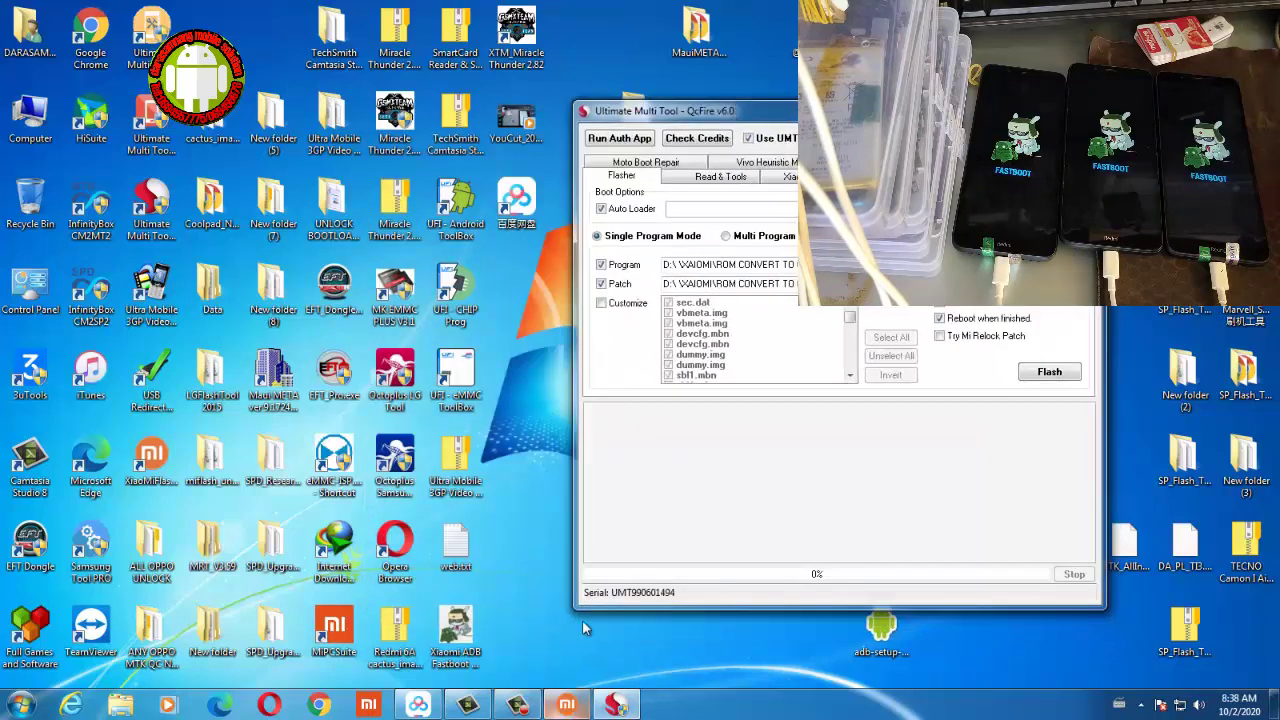
pyautogui.click(456, 628)
pyautogui.doubleClick(456, 628)
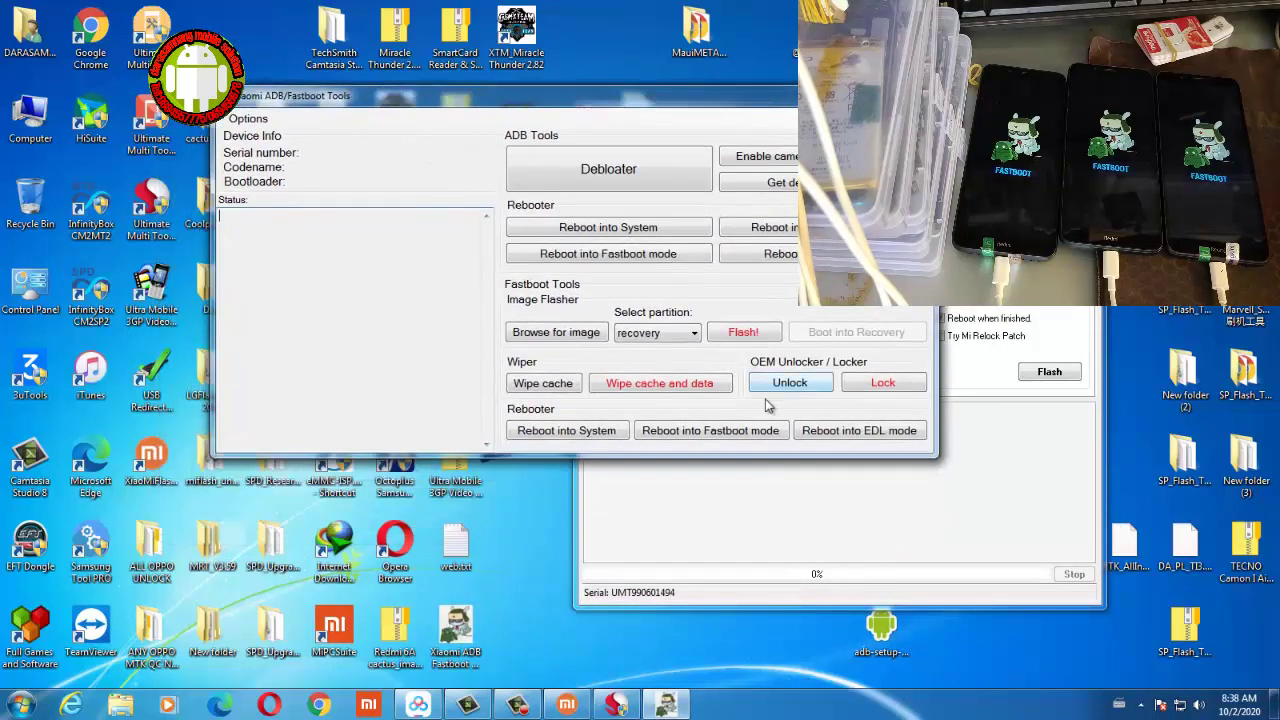
pyautogui.click(860, 432)
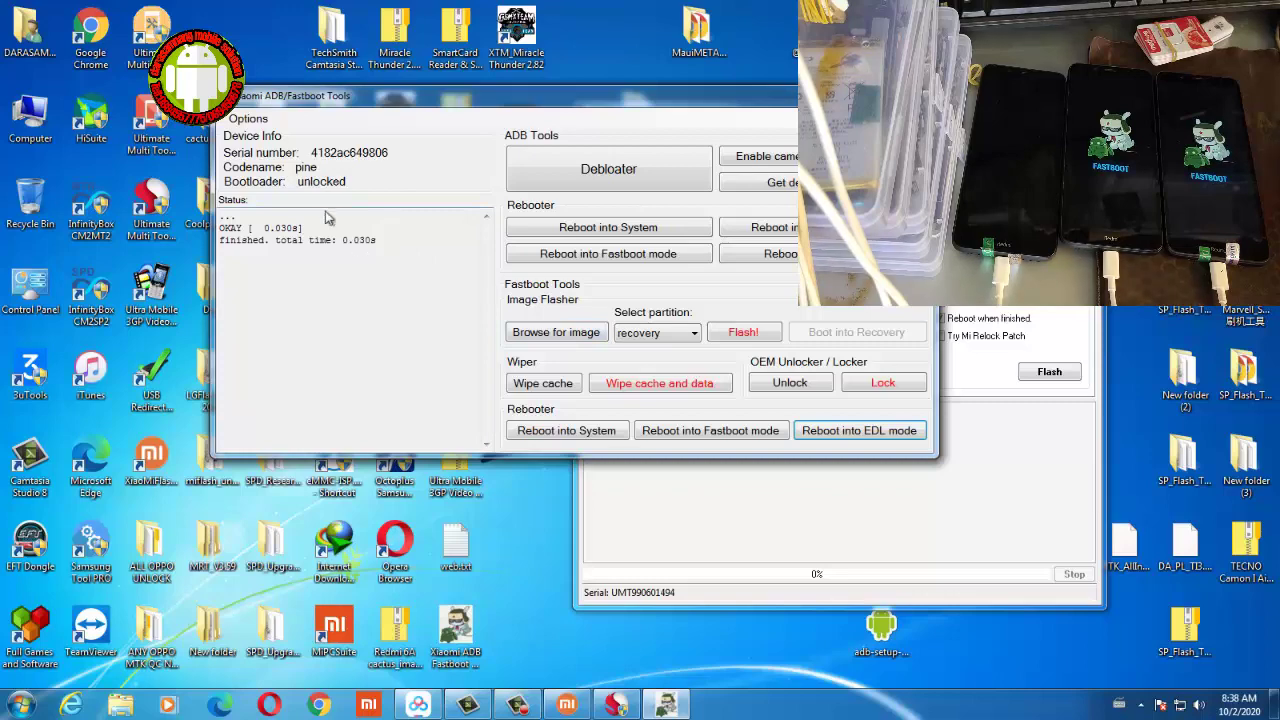
pyautogui.click(829, 436)
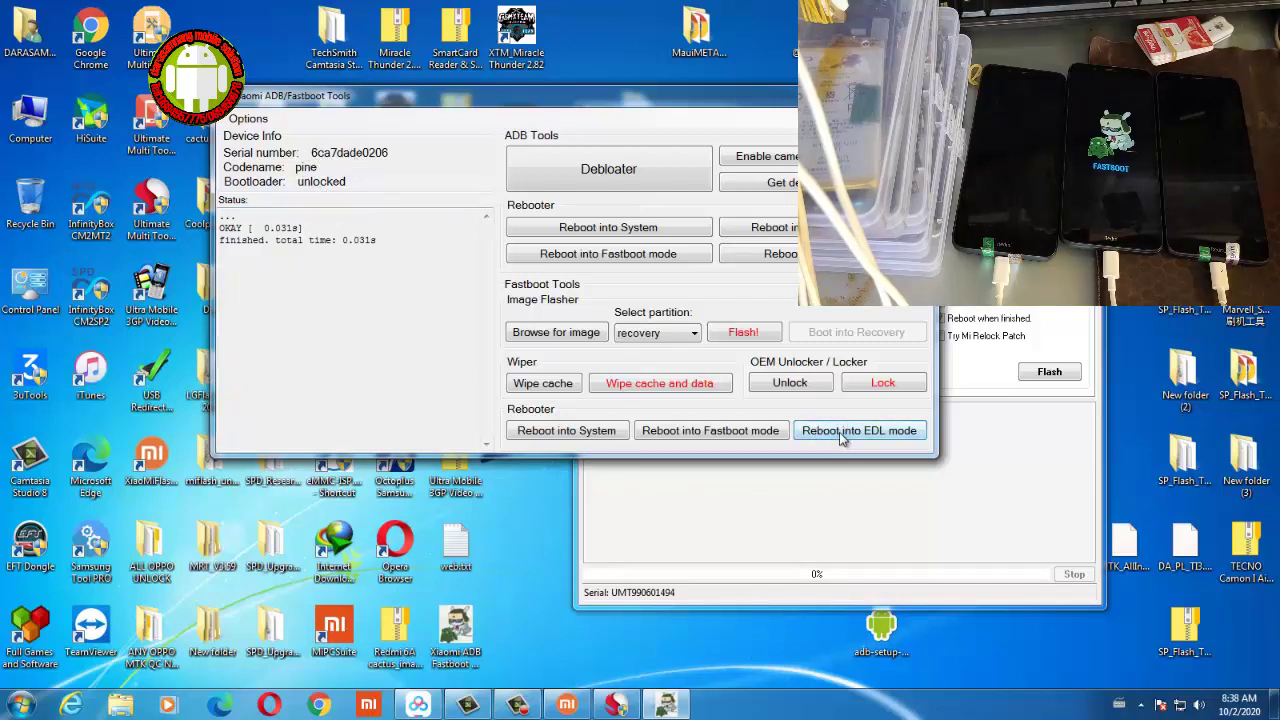
# Step: Open Device Manager in Computer Management and expand Ports (COM & LPT) to check the phones' connections
pyautogui.rightClick(38, 112)
pyautogui.click(83, 140)
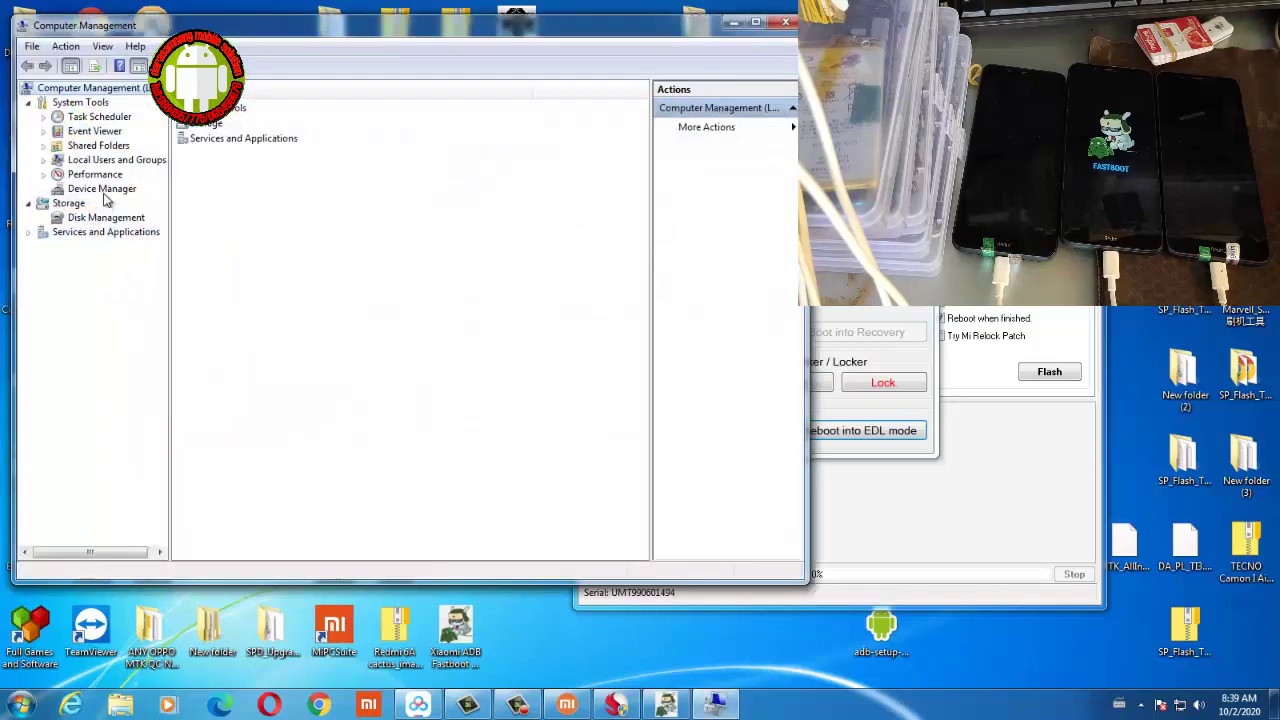
pyautogui.click(102, 189)
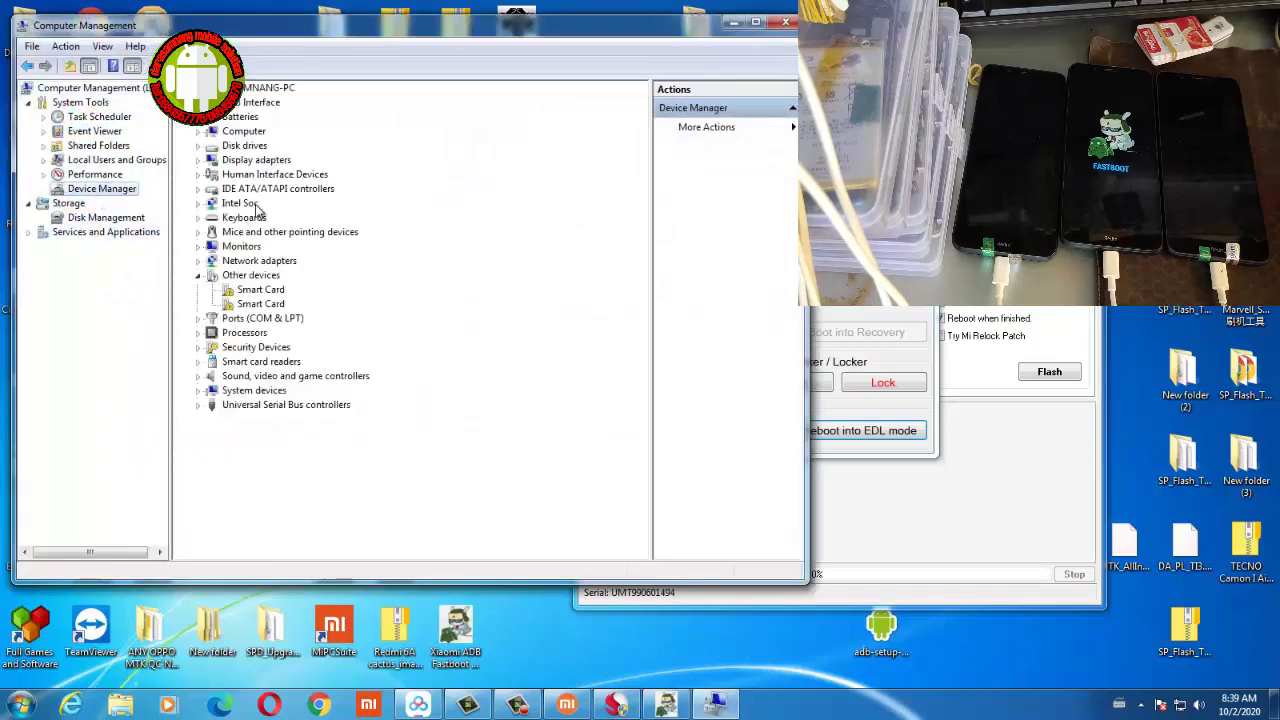
pyautogui.click(198, 318)
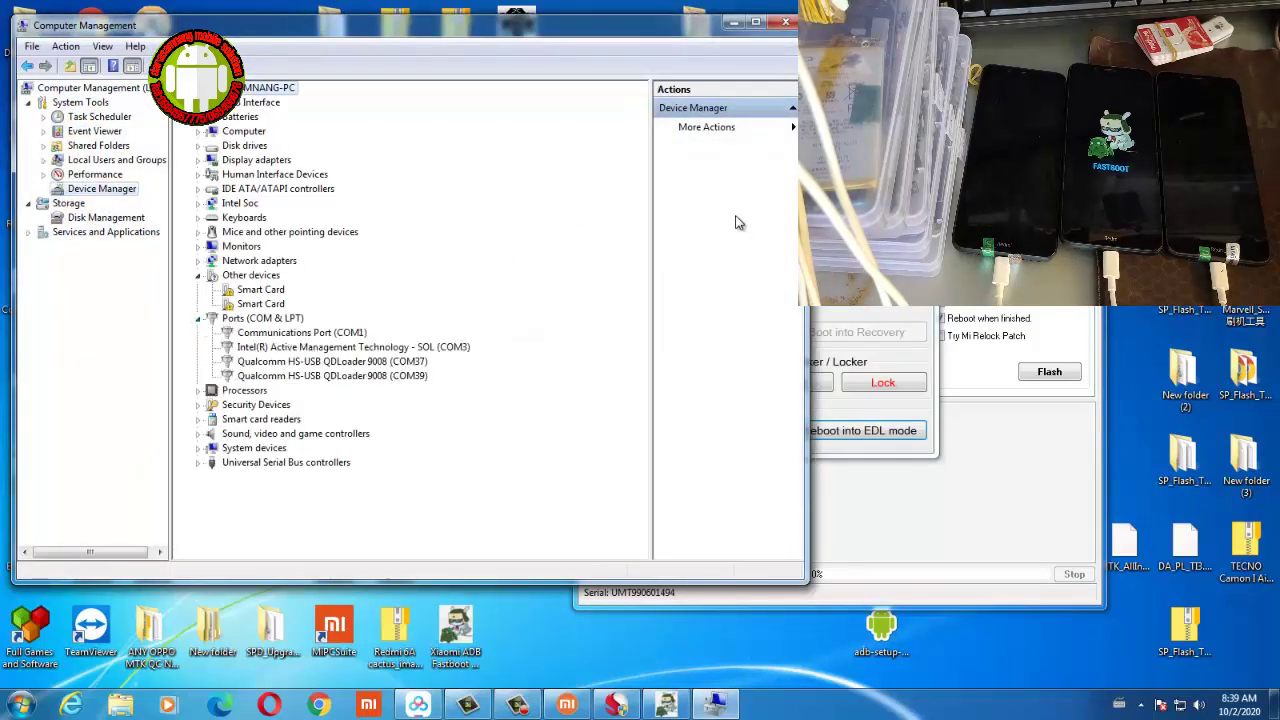
# Step: Place Computer Management and Xiaomi ADB/Fastboot Tools side by side, reboot the remaining phone into EDL mode, and put the tool away
pyautogui.moveTo(805, 201); pyautogui.dragTo(576, 201)
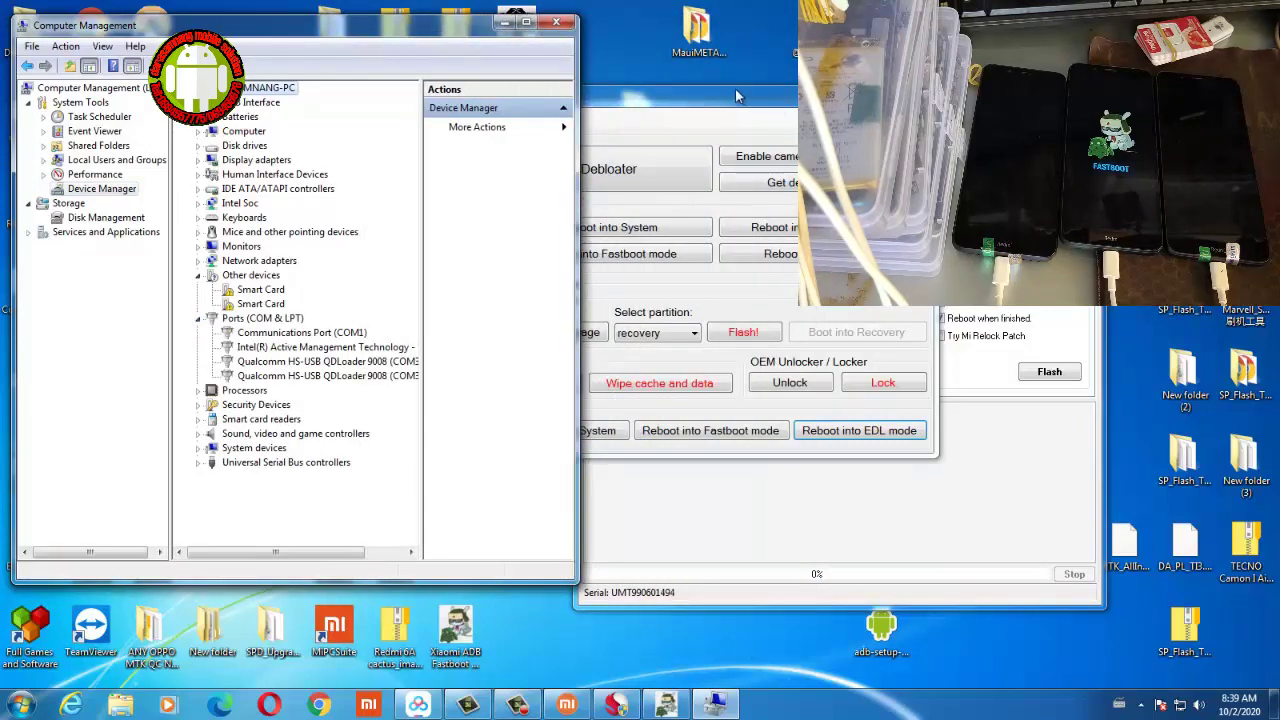
pyautogui.moveTo(750, 97); pyautogui.dragTo(966, 73)
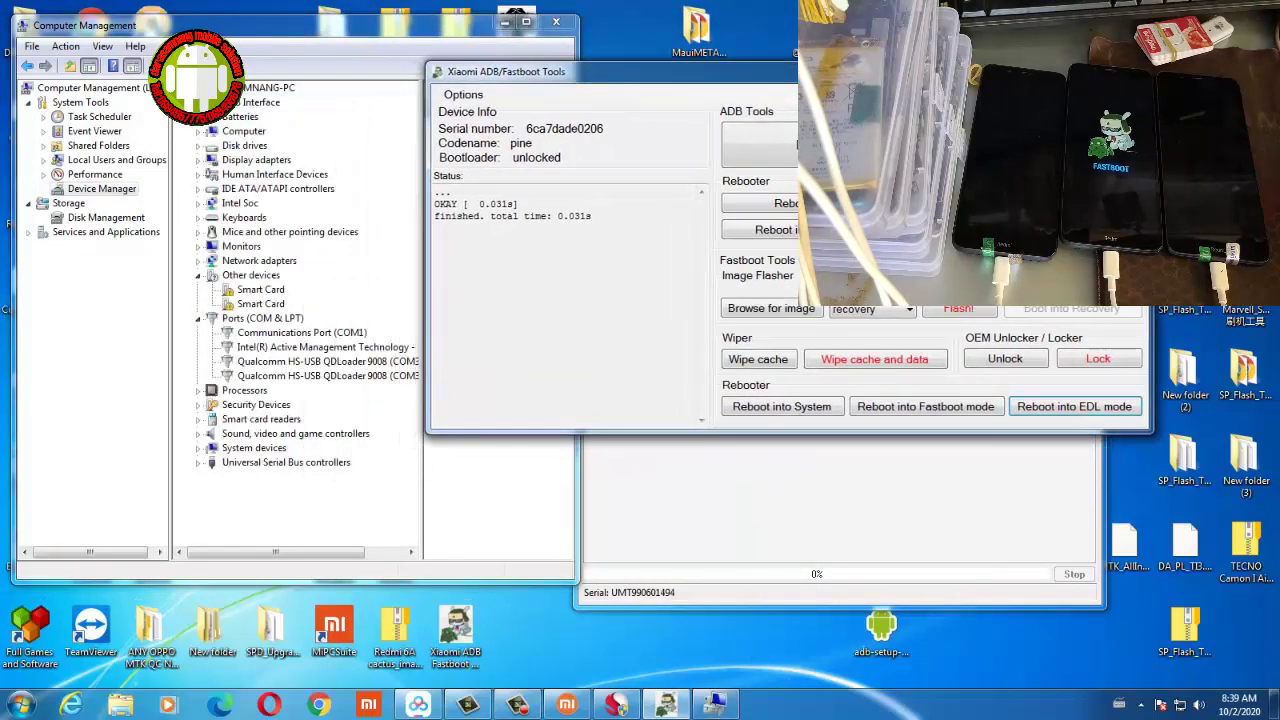
pyautogui.click(1073, 410)
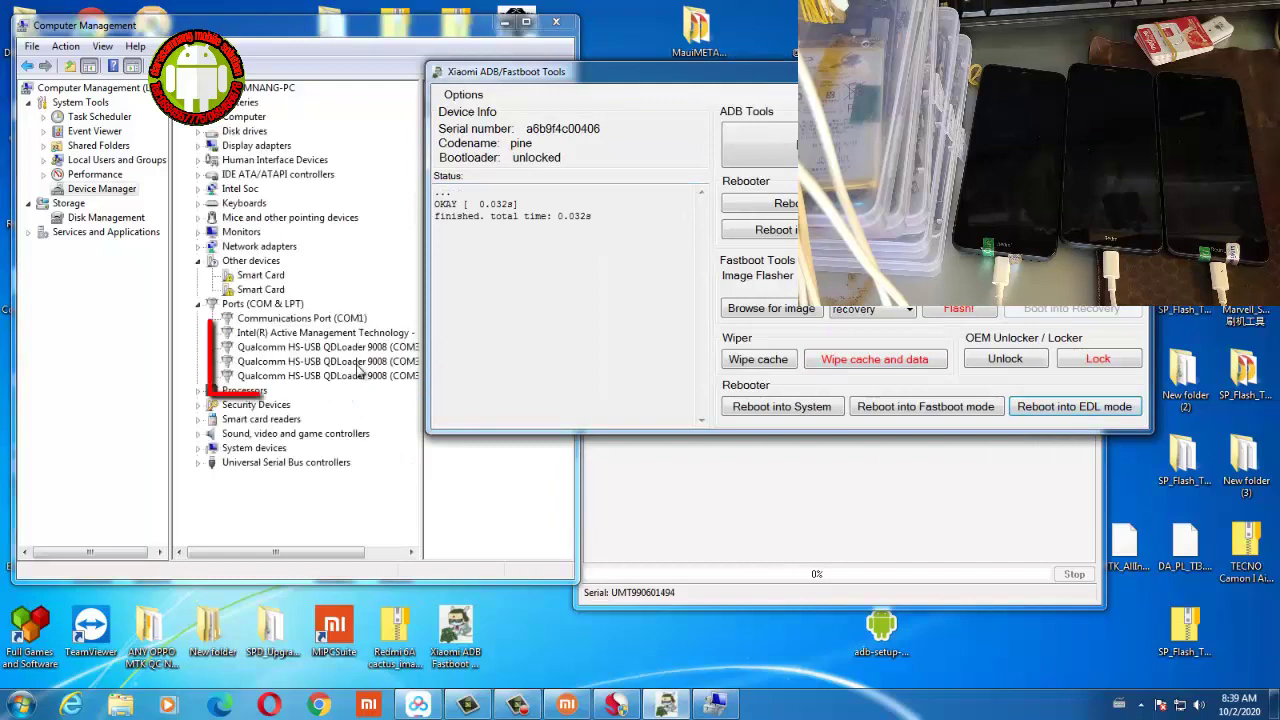
pyautogui.click(1081, 69)
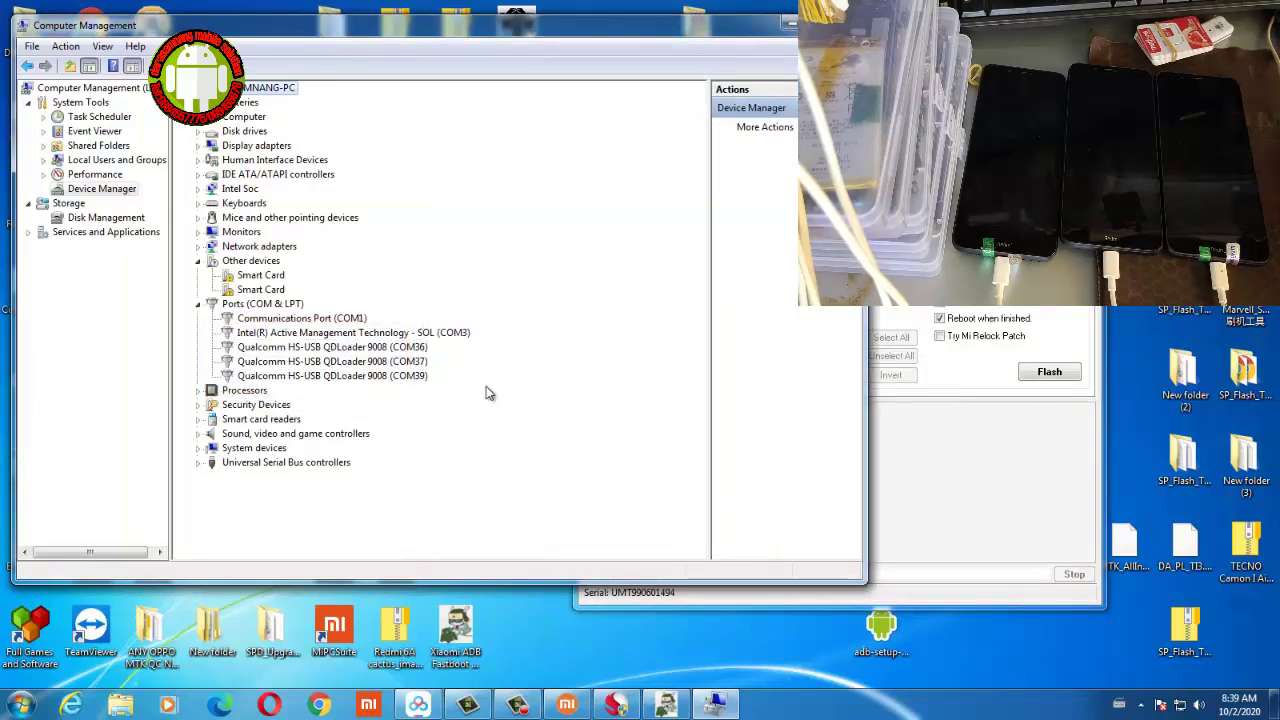
# Step: Check the Qualcomm HS-USB QDLoader 9008 ports COM36, COM37 and COM39 in Device Manager, and minimize the window
pyautogui.click(292, 347)
pyautogui.click(330, 362)
pyautogui.click(362, 376)
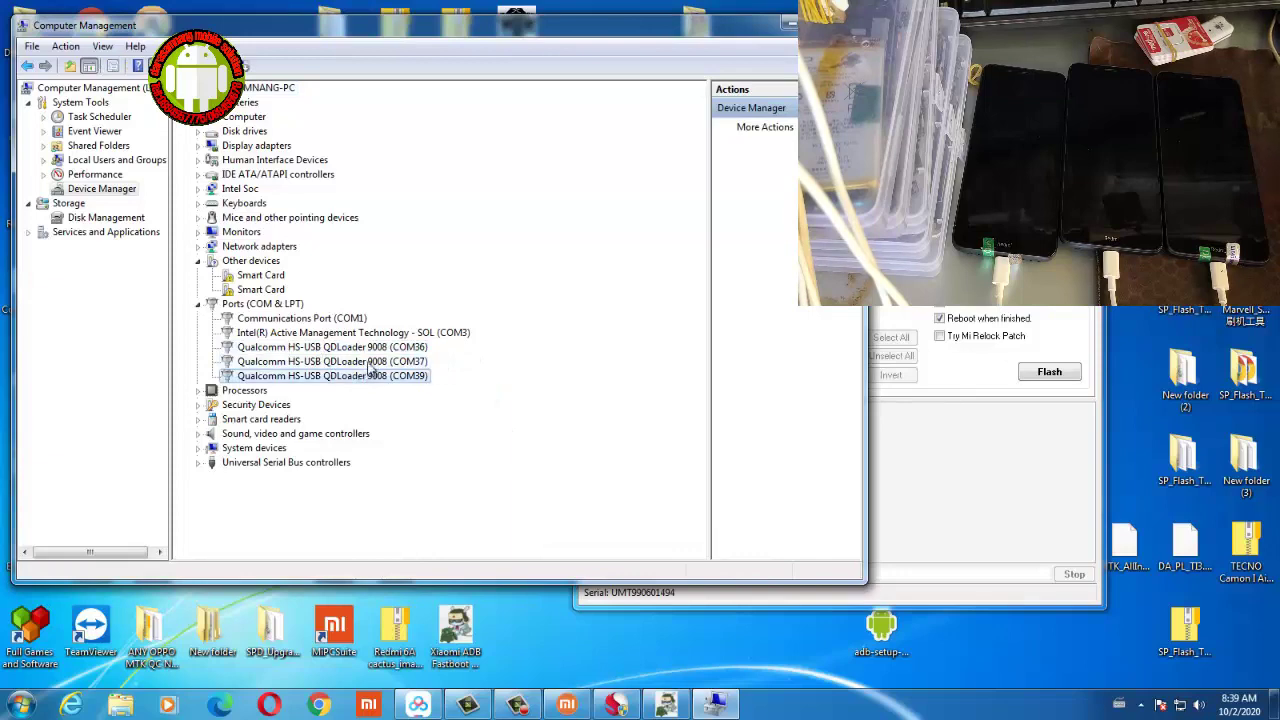
pyautogui.keyDown('ctrl'); pyautogui.click(370, 364); pyautogui.keyUp('ctrl')
pyautogui.click(372, 348)
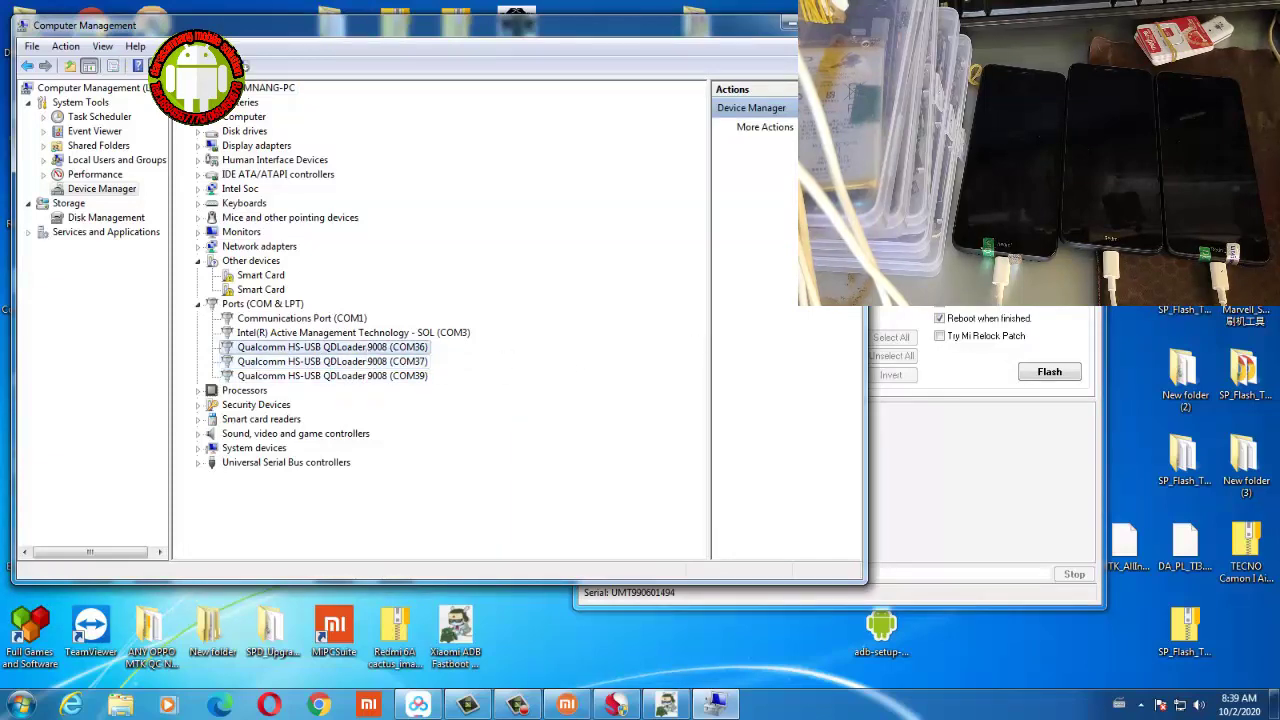
pyautogui.click(848, 24)
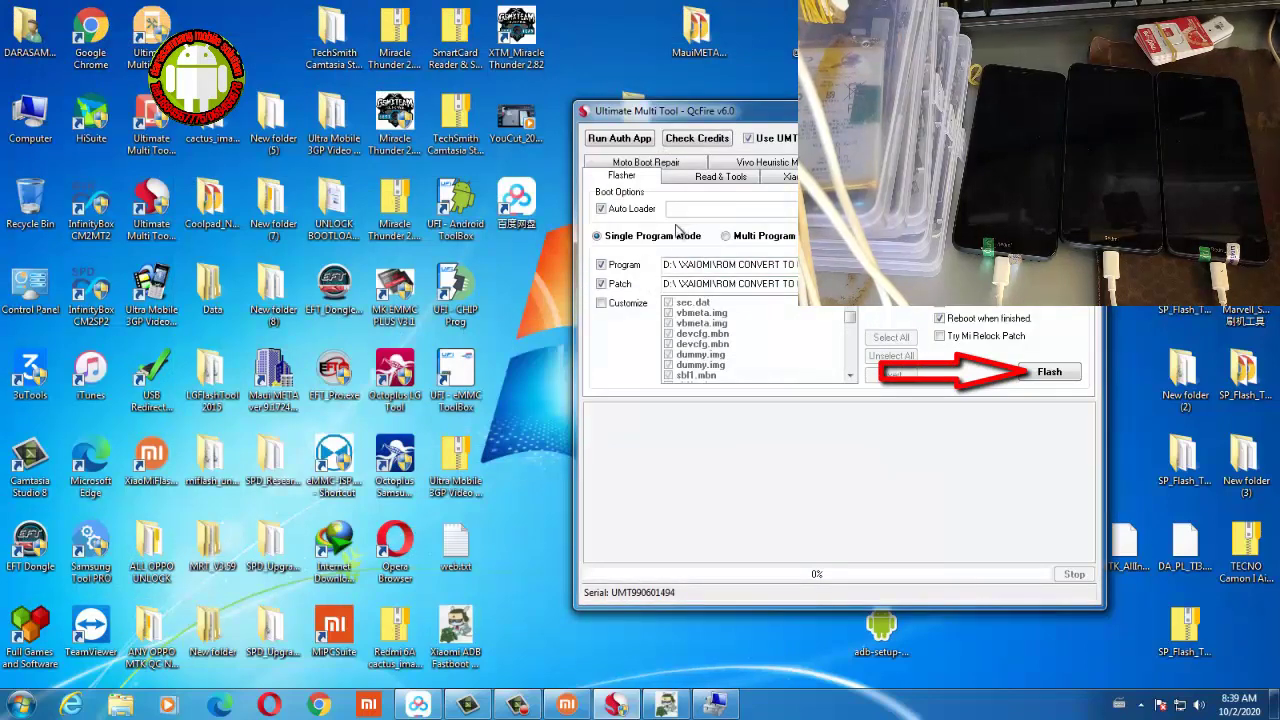
# Step: Flash the first phone in QcFire with the loaded Program and Patch files, and highlight the closing lines of the log
pyautogui.click(1049, 375)
pyautogui.moveTo(850, 108); pyautogui.dragTo(574, 91)
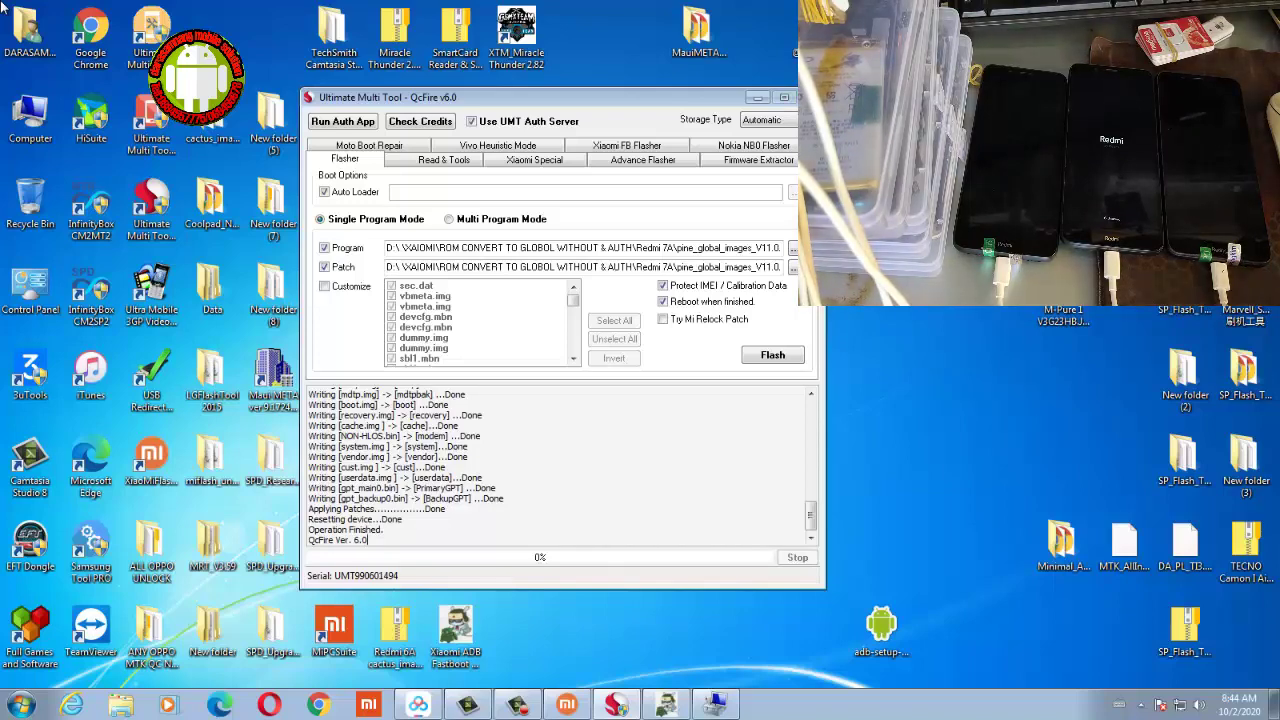
pyautogui.click(502, 22)
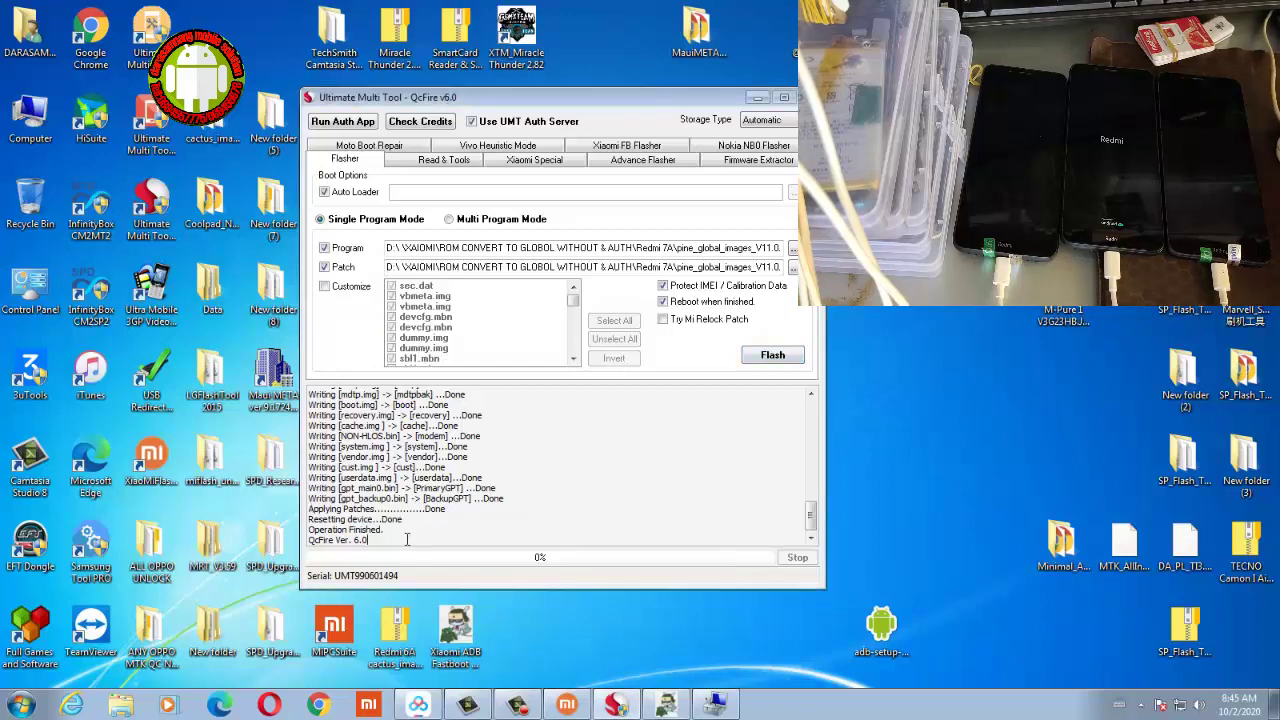
pyautogui.moveTo(372, 541); pyautogui.dragTo(306, 508)
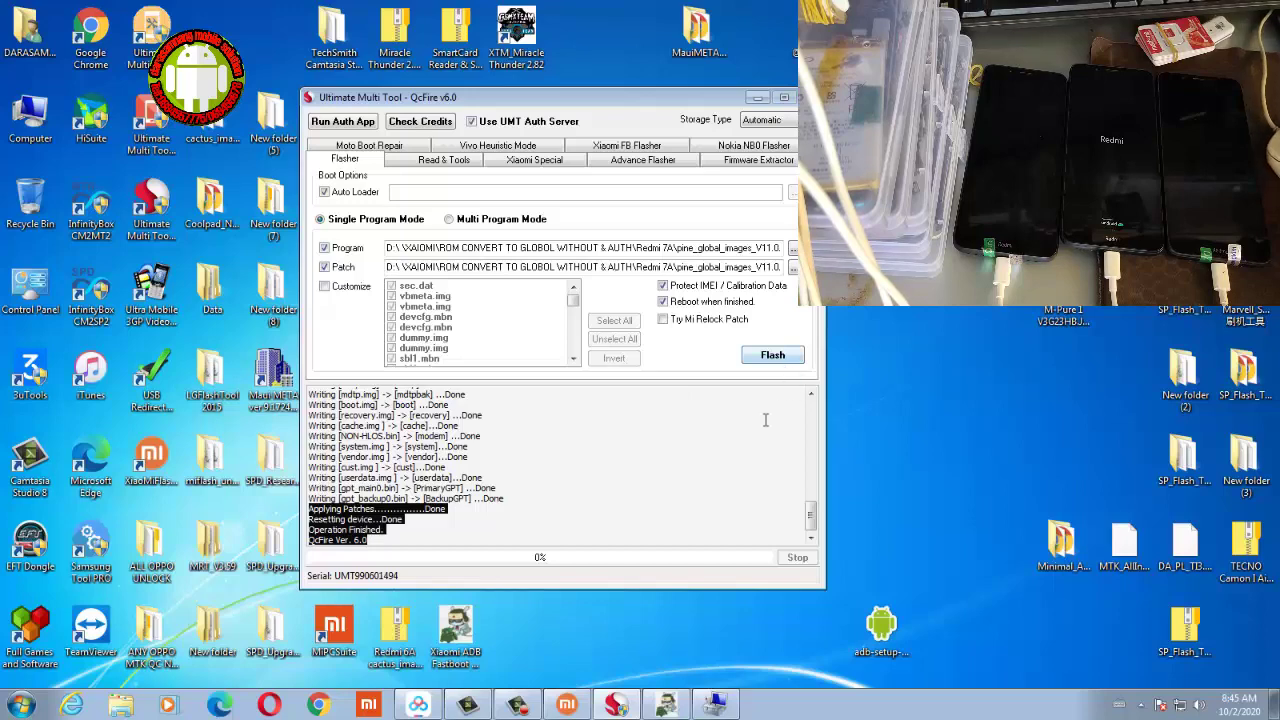
pyautogui.click(750, 459)
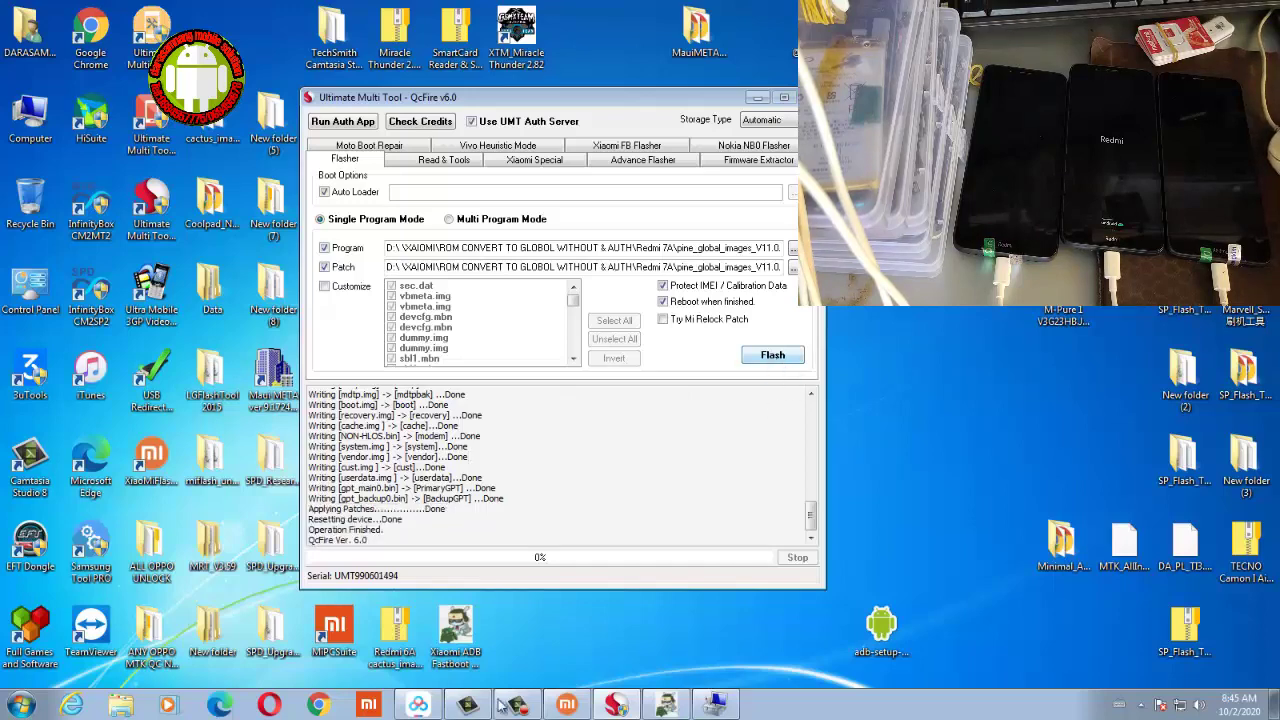
# Step: Check the remaining QDLoader ports COM37 and COM39 in Device Manager, and start flashing the second phone in QcFire
pyautogui.click(715, 705)
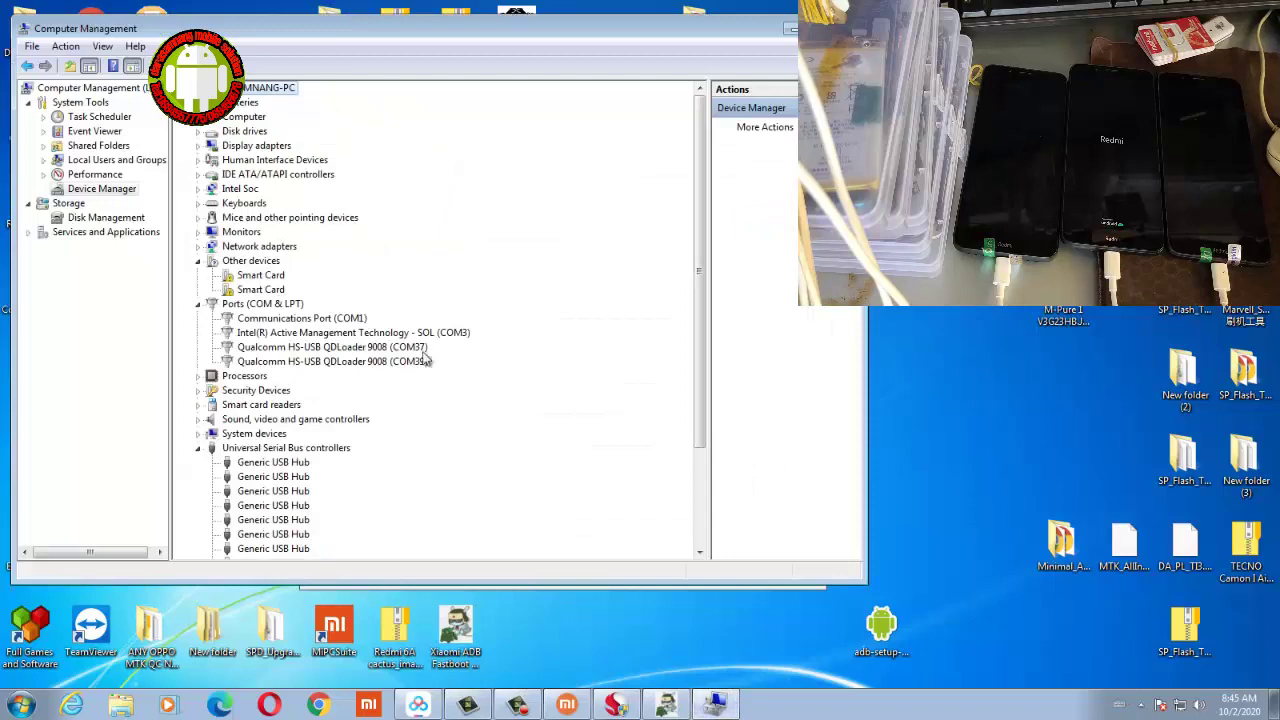
pyautogui.click(415, 350)
pyautogui.click(415, 361)
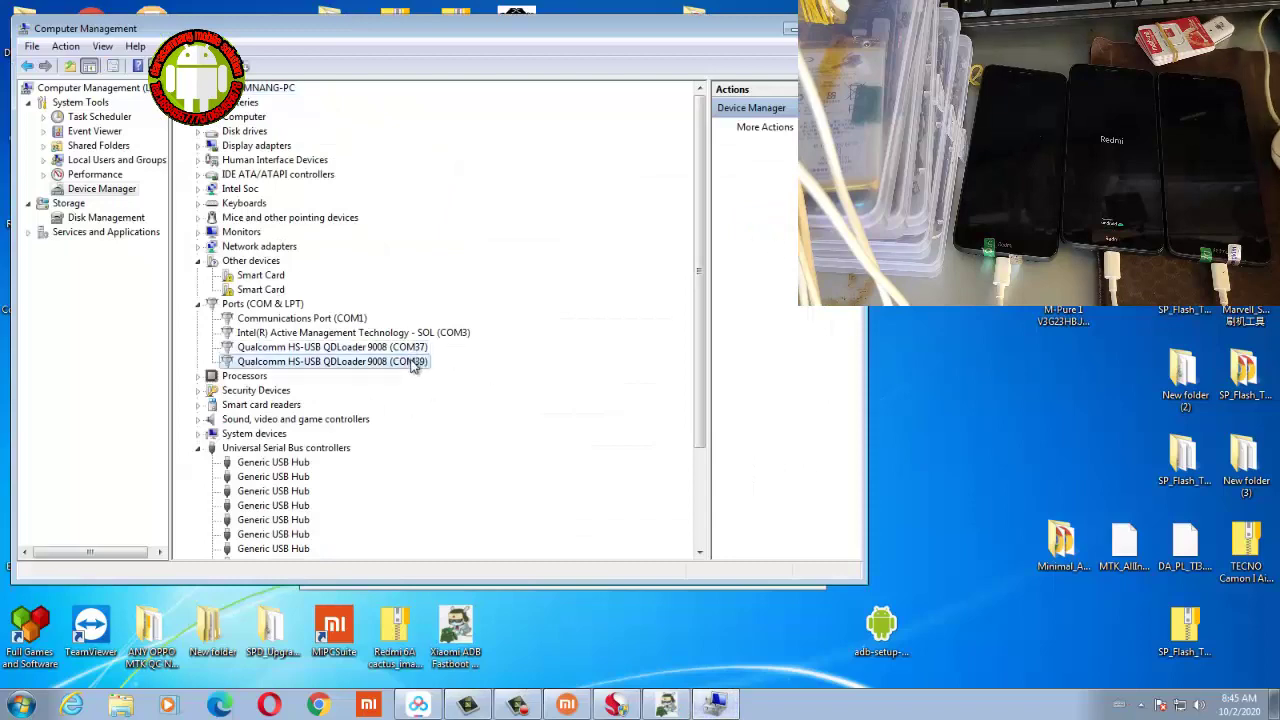
pyautogui.moveTo(867, 85); pyautogui.dragTo(753, 97)
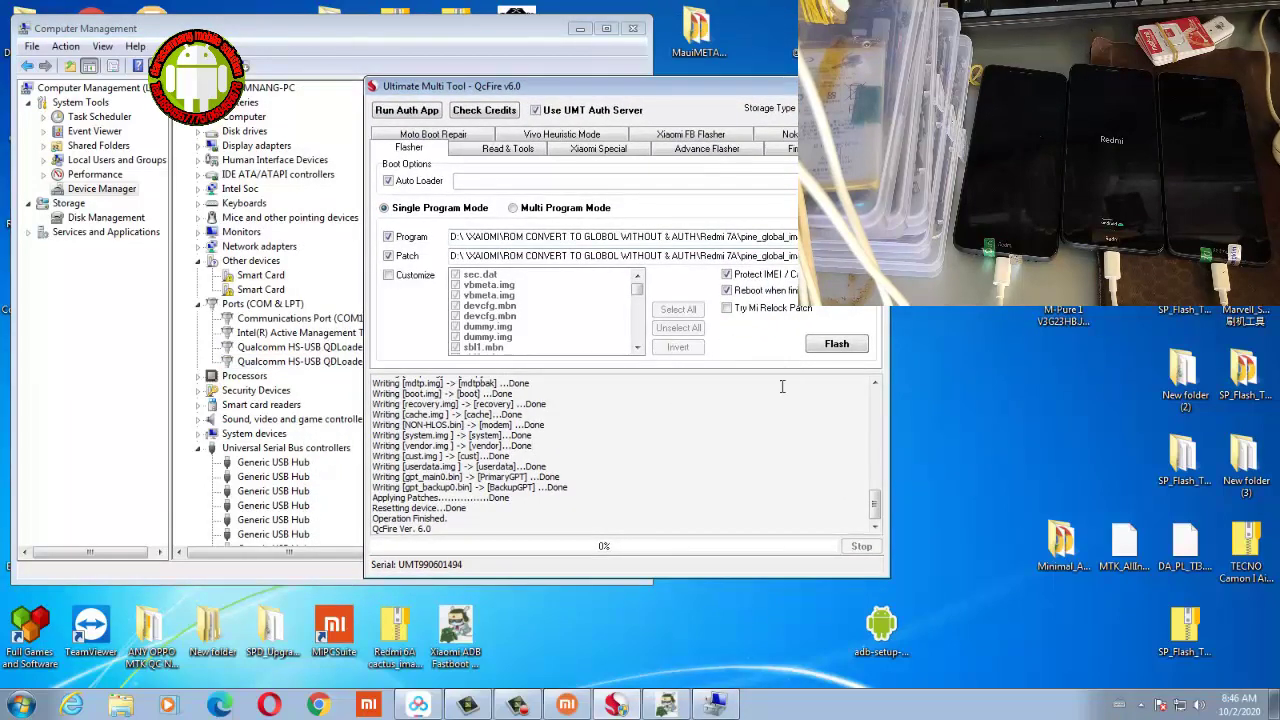
pyautogui.click(824, 344)
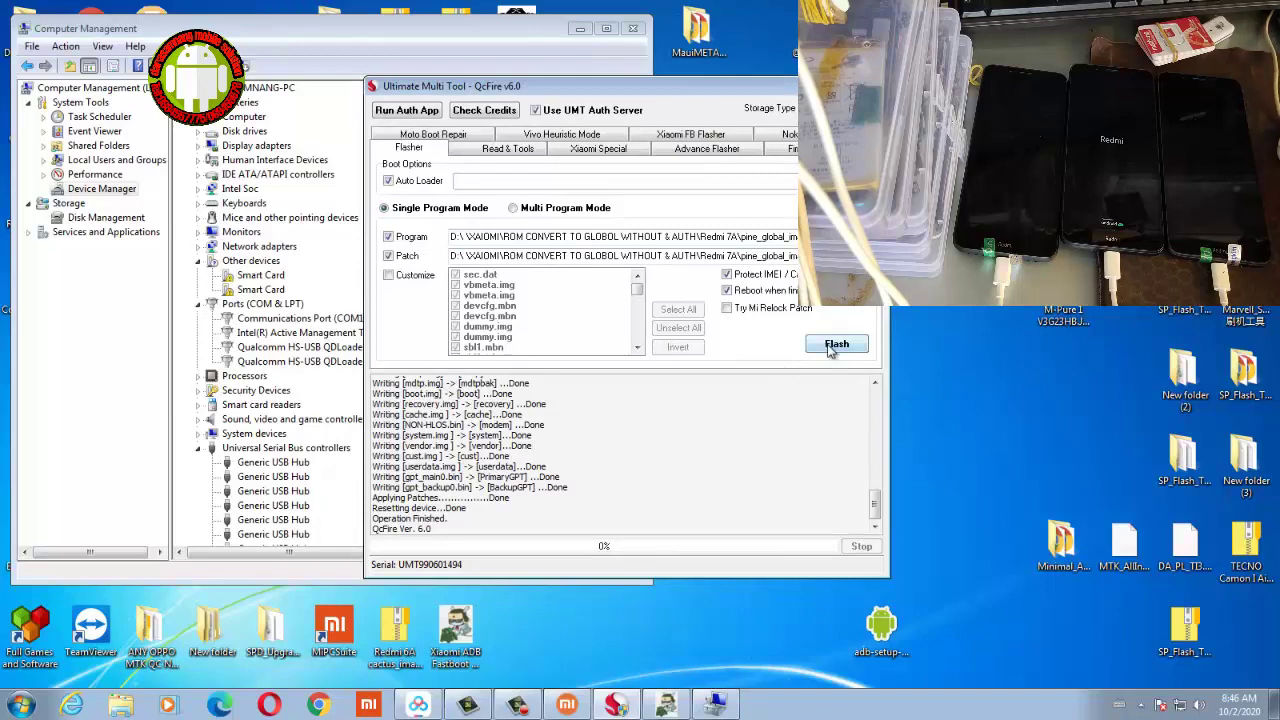
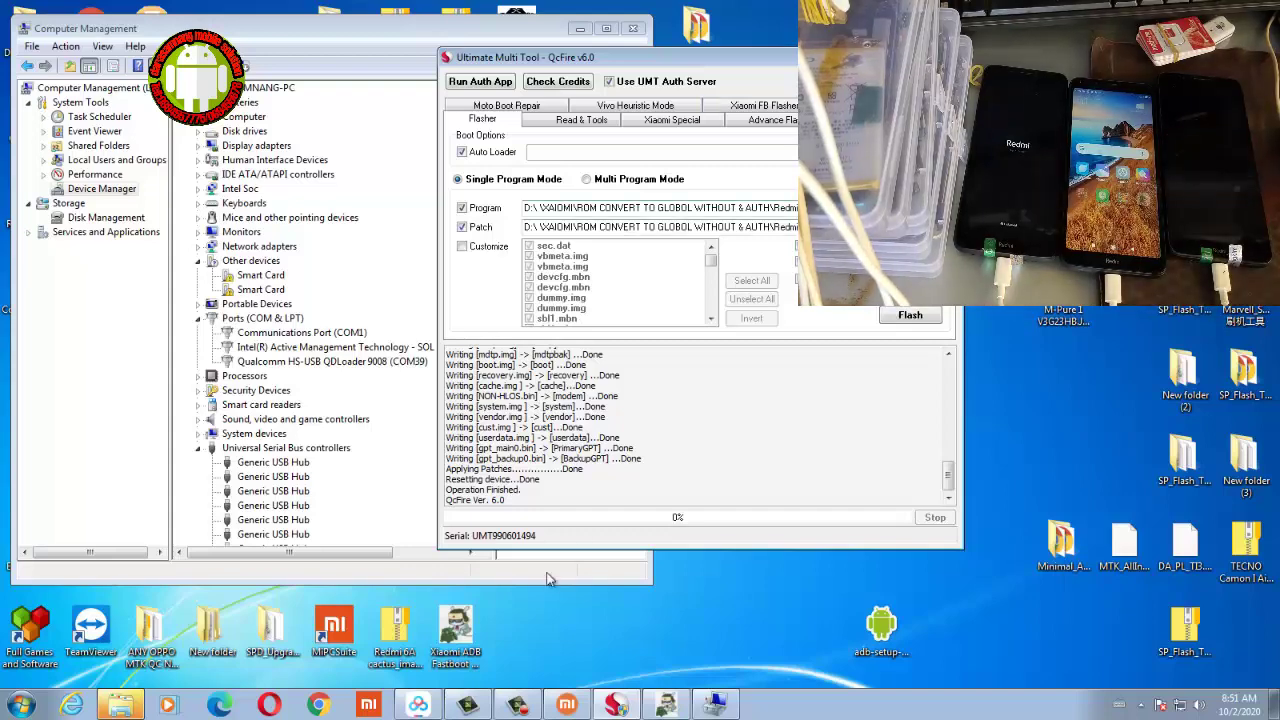
# Step: Review the second phone's log and the remaining COM39 port, flash the third phone, and highlight the end of its log
pyautogui.moveTo(506, 500); pyautogui.dragTo(447, 458)
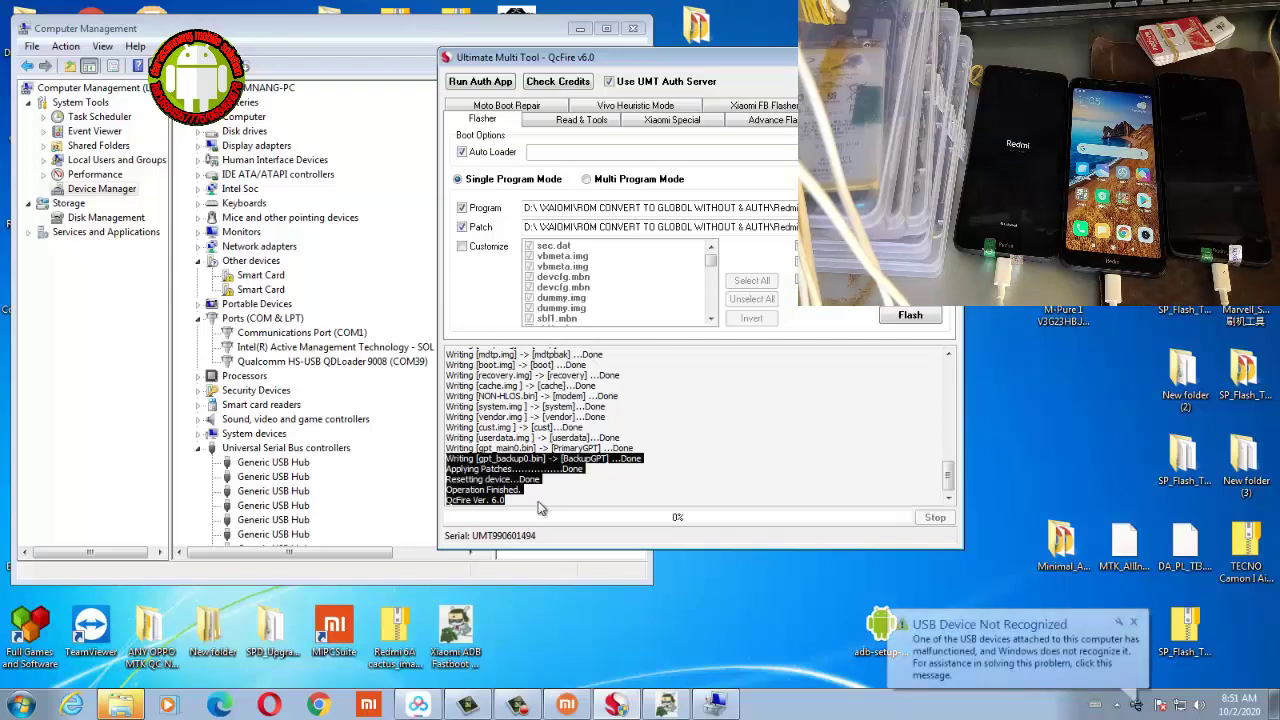
pyautogui.click(348, 362)
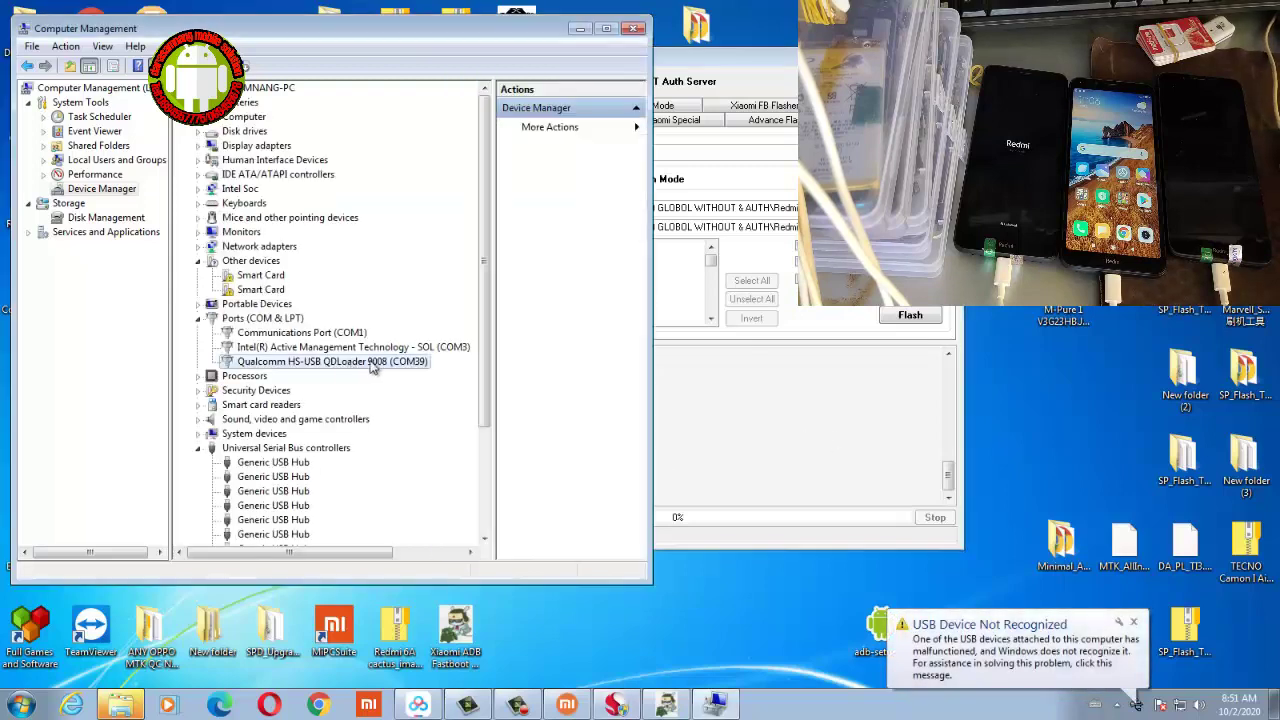
pyautogui.click(893, 441)
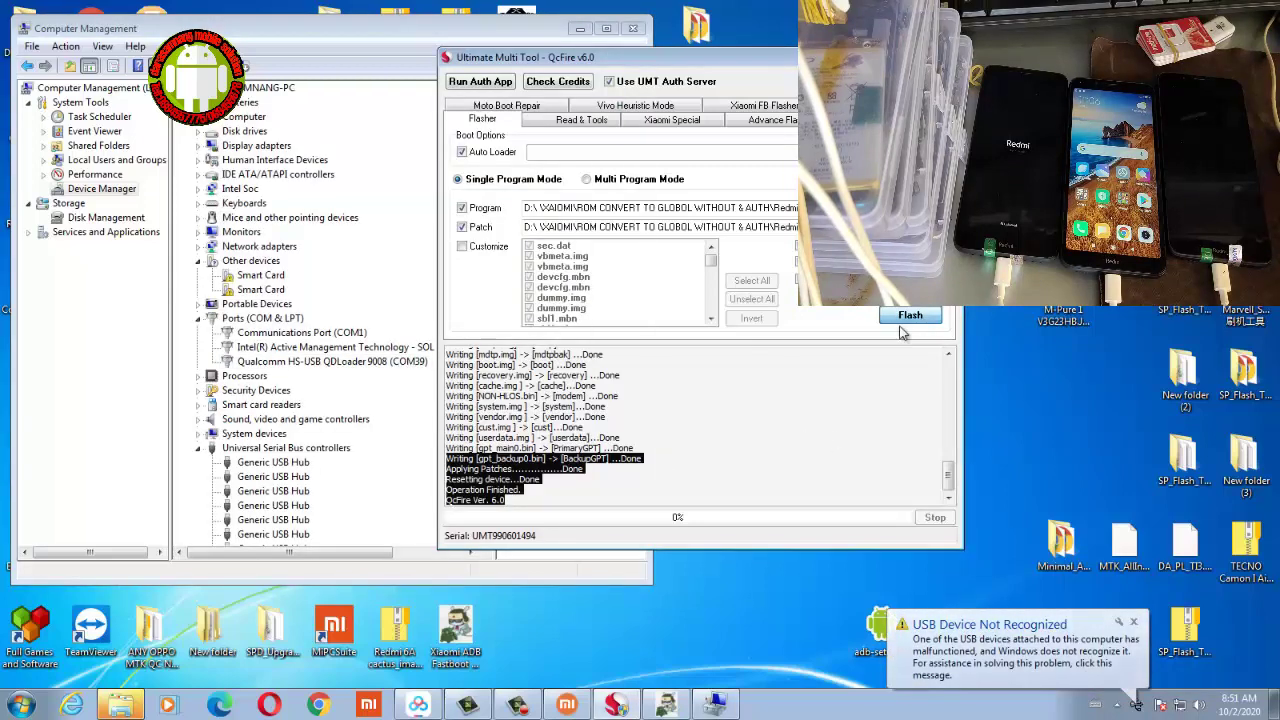
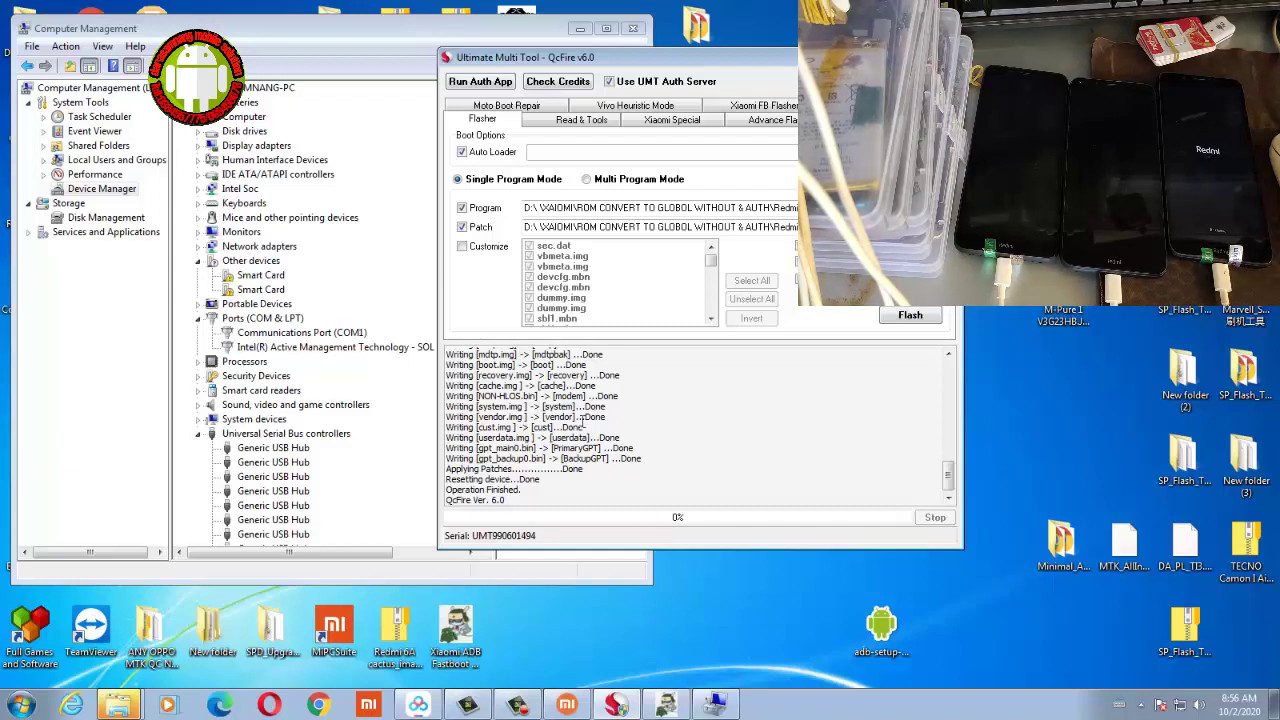
pyautogui.moveTo(531, 498); pyautogui.dragTo(447, 449)
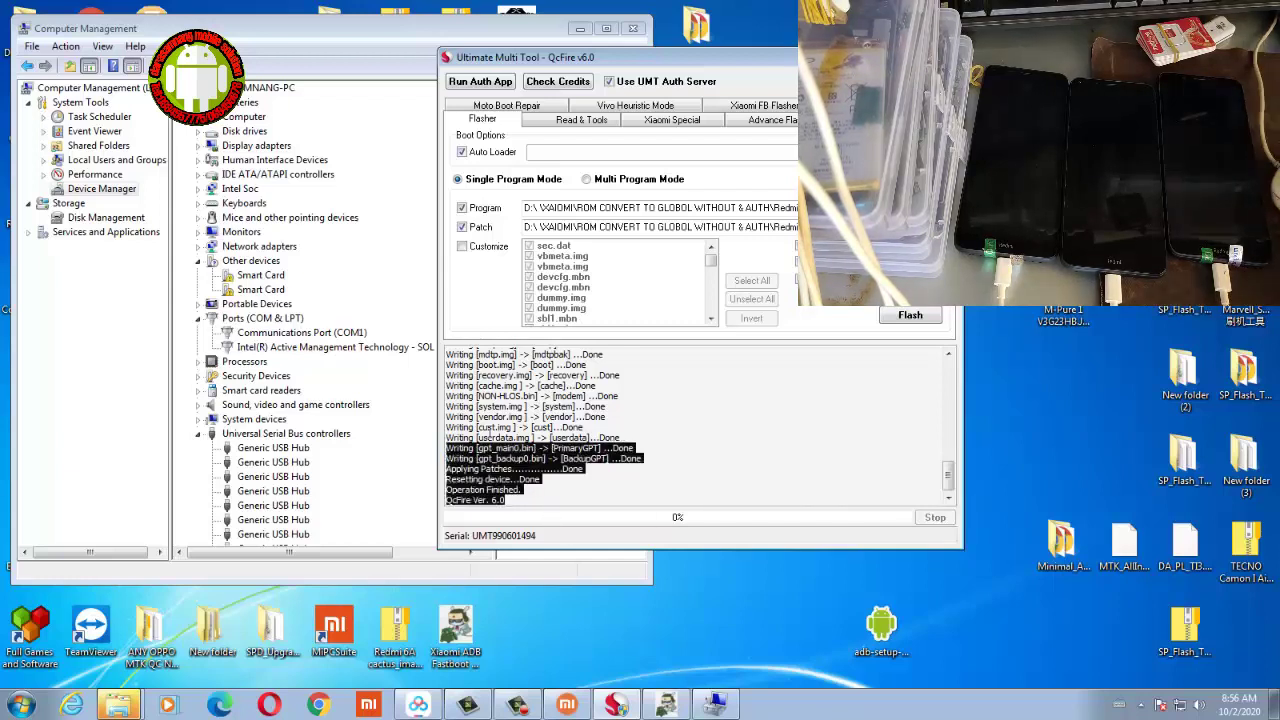